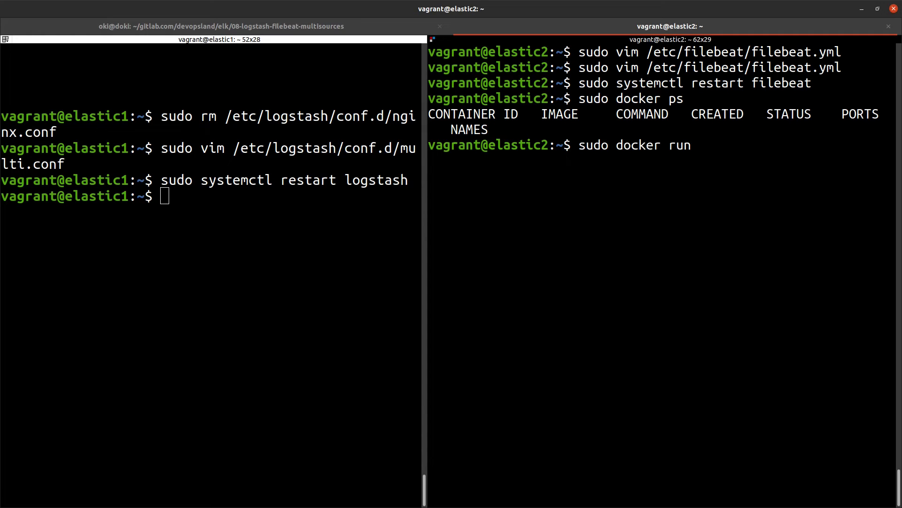
Run a detached nginx Docker container named c1 on elastic2, publishing port 8080 to container port 80
{"action": "type", "text": "-d --"}
{"action": "type", "text": "neam"}
{"action": "key", "text": "BackSpace"}
{"action": "key", "text": "BackSpace"}
{"action": "type", "text": "me c1 -p 8080:"}
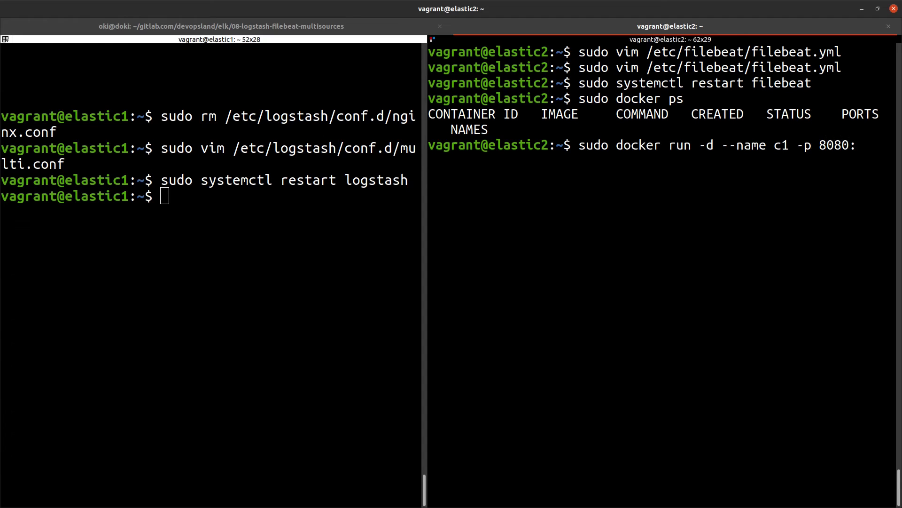
{"action": "type", "text": "80 nginx"}
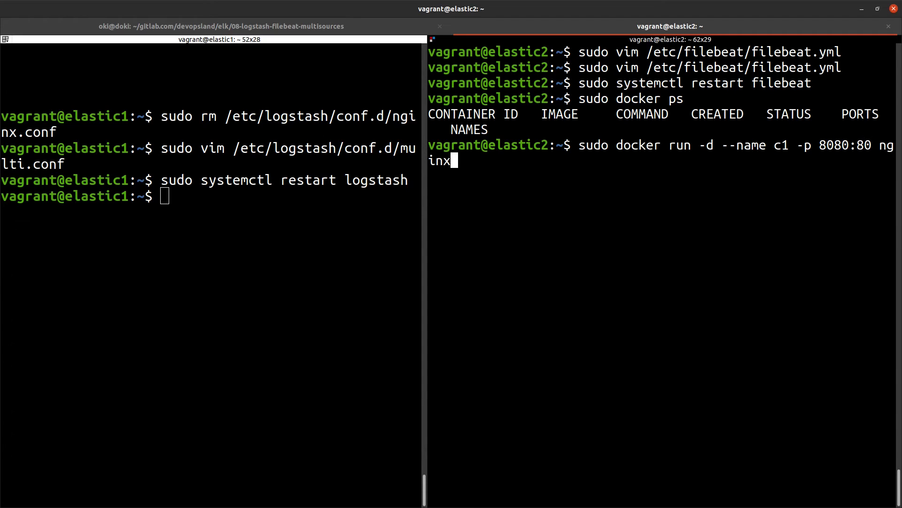
{"action": "key", "text": "Return"}
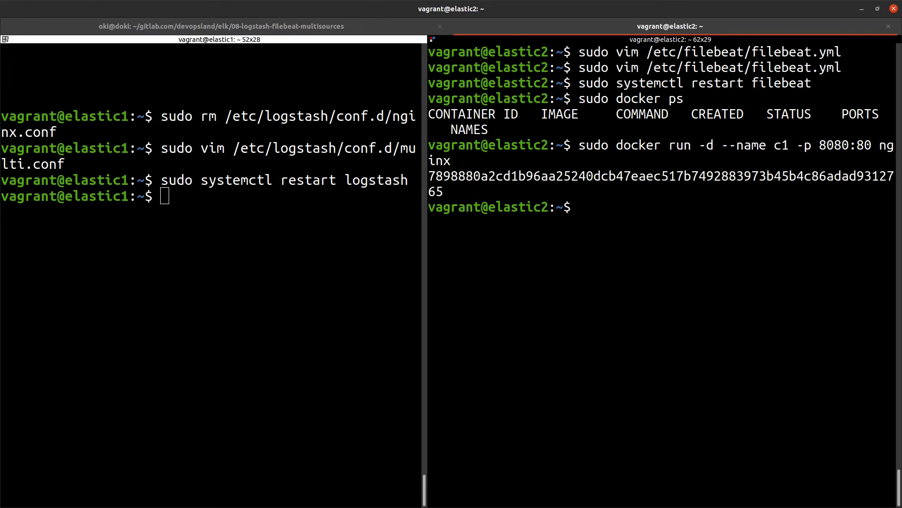
Request elastic2:8080 with curl from the elastic1 terminal to generate nginx container traffic
{"action": "left_click", "coordinate": [262, 326]}
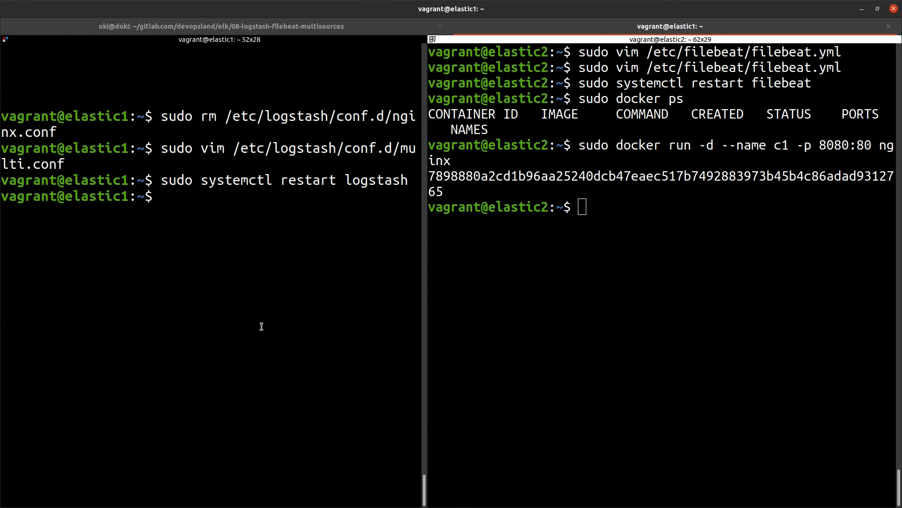
{"action": "type", "text": "curl"}
{"action": "type", "text": "elact"}
{"action": "key", "text": "BackSpace"}
{"action": "key", "text": "BackSpace"}
{"action": "type", "text": "stic2;"}
{"action": "key", "text": "BackSpace"}
{"action": "type", "text": ":8080"}
{"action": "key", "text": "Return"}
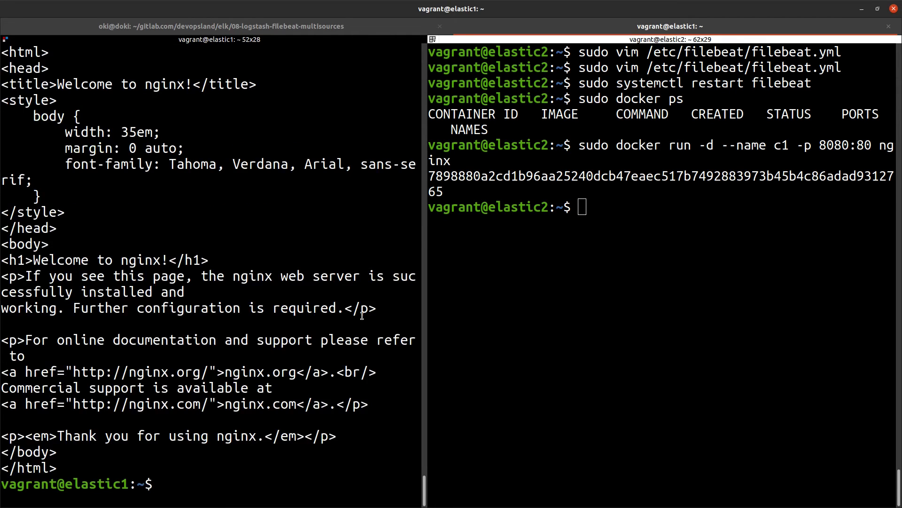
Clear the elastic1 terminal's output and return to the elastic2 terminal
{"action": "key", "text": "Up"}
{"action": "key", "text": "Down"}
{"action": "key", "text": "Up"}
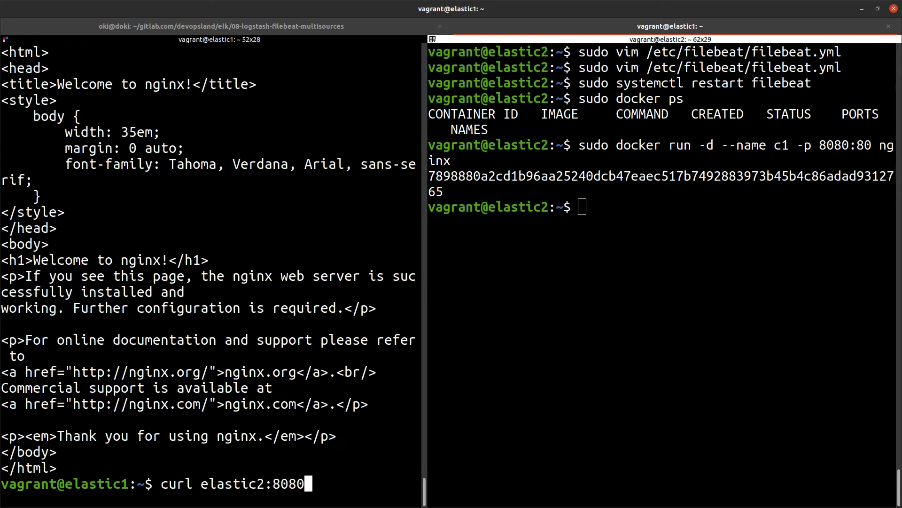
{"action": "key", "text": "Down"}
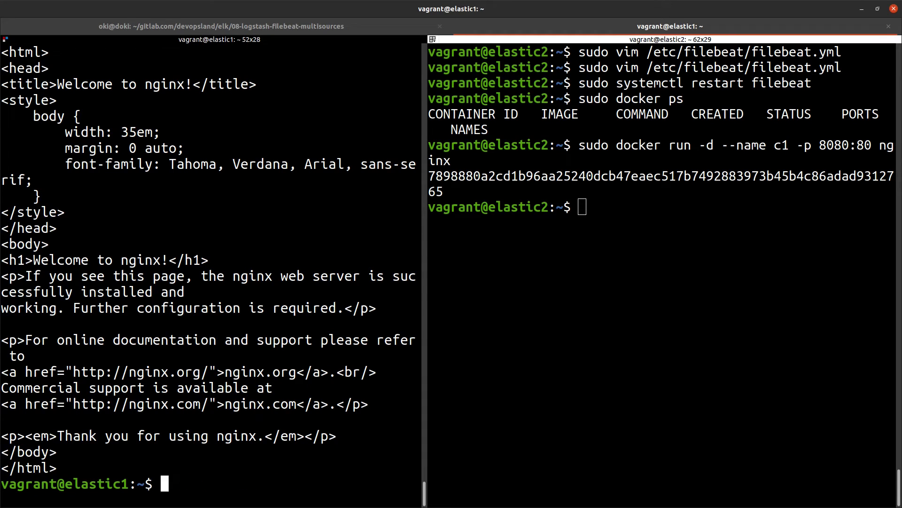
{"action": "key", "text": "ctrl+l"}
{"action": "left_click", "coordinate": [540, 296]}
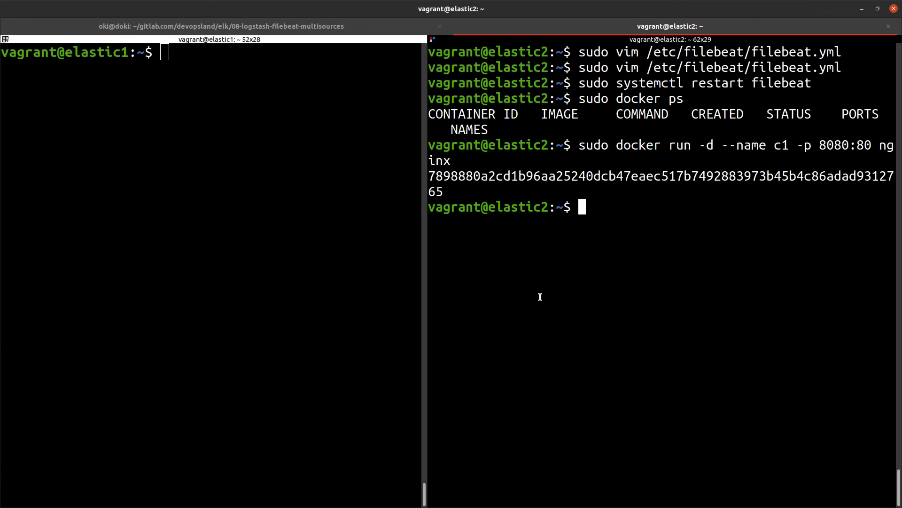
Switch to Kibana in the browser and reopen Index Management from Stack Management to check the Elasticsearch indices
{"action": "key", "text": "alt+Tab"}
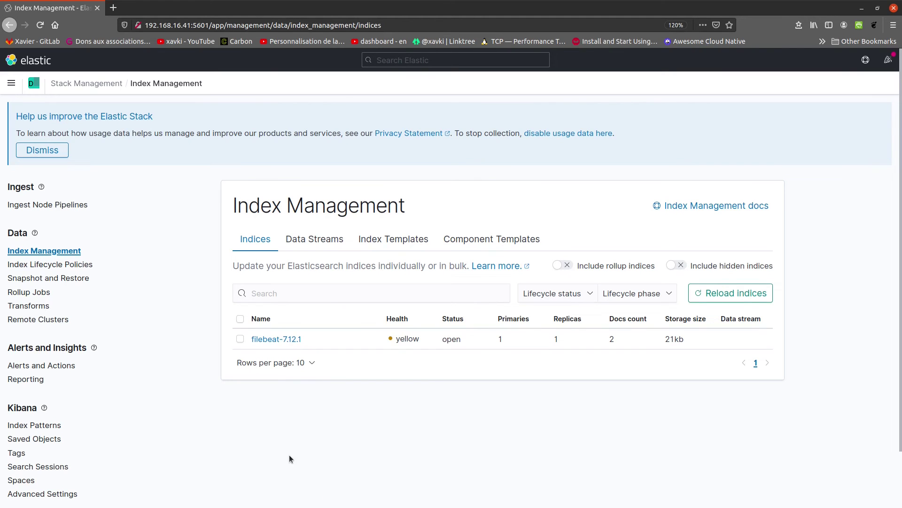
{"action": "left_click", "coordinate": [11, 84]}
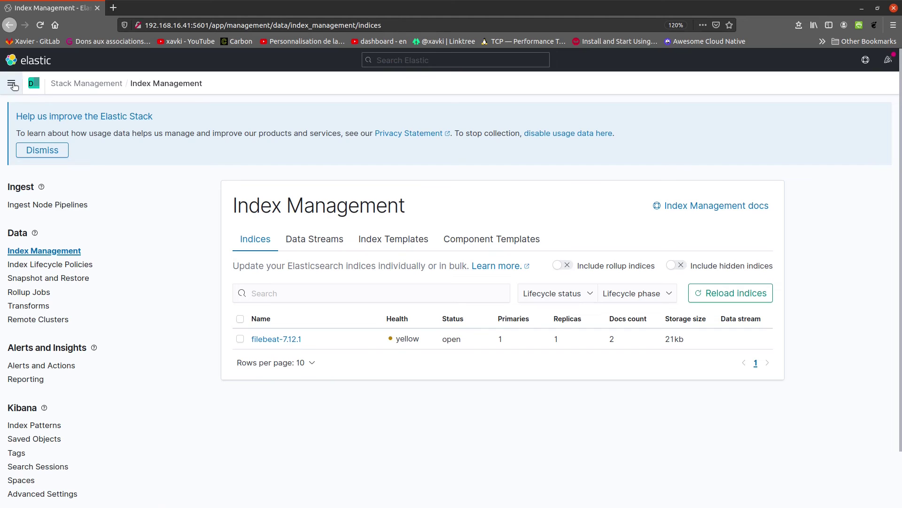
{"action": "scroll", "coordinate": [45, 414], "scroll_direction": "down", "scroll_amount": 6}
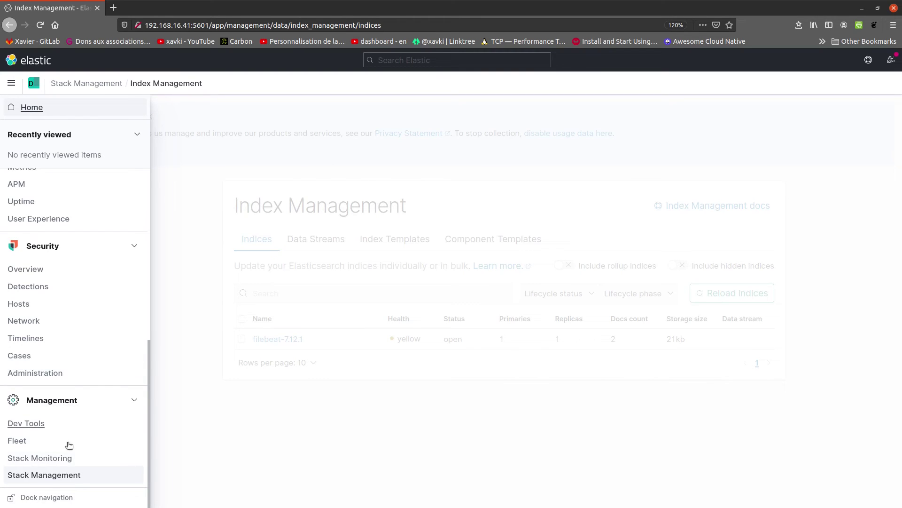
{"action": "left_click", "coordinate": [49, 479]}
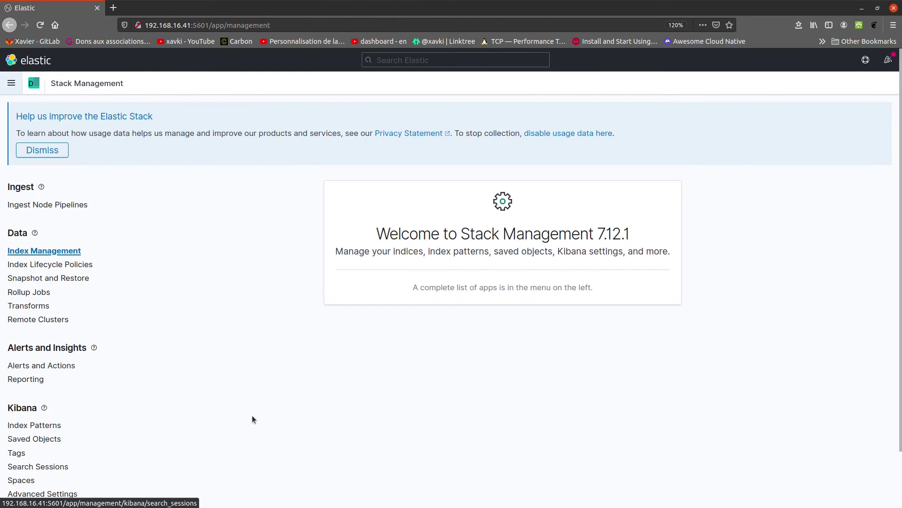
{"action": "left_click", "coordinate": [46, 254]}
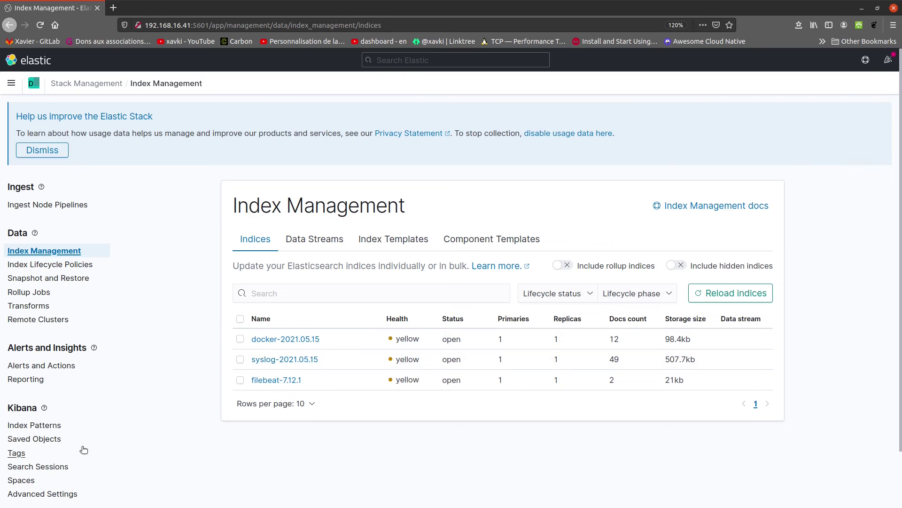
{"action": "left_click", "coordinate": [39, 427]}
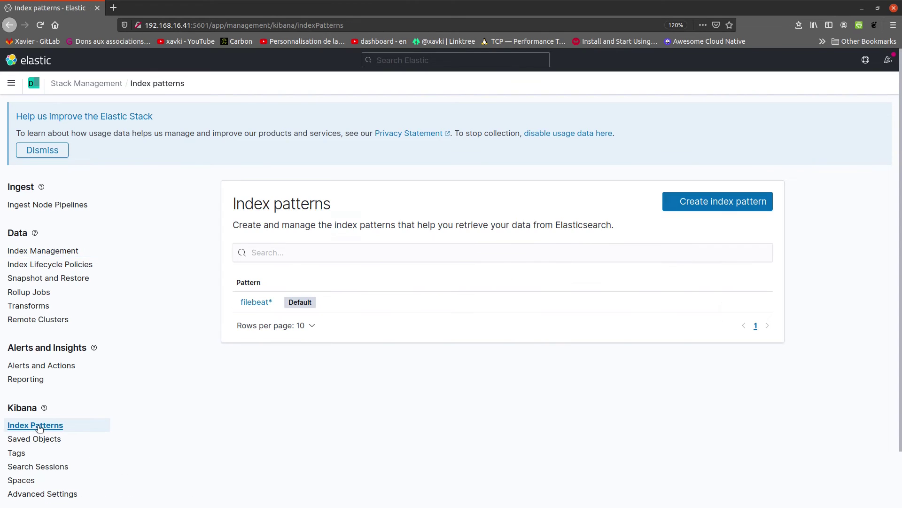
{"action": "left_click", "coordinate": [727, 208]}
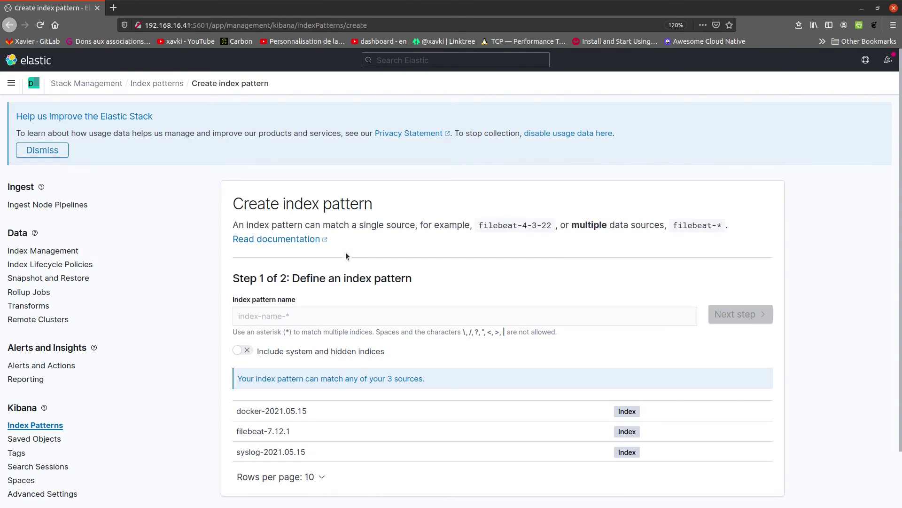
{"action": "left_click", "coordinate": [367, 313]}
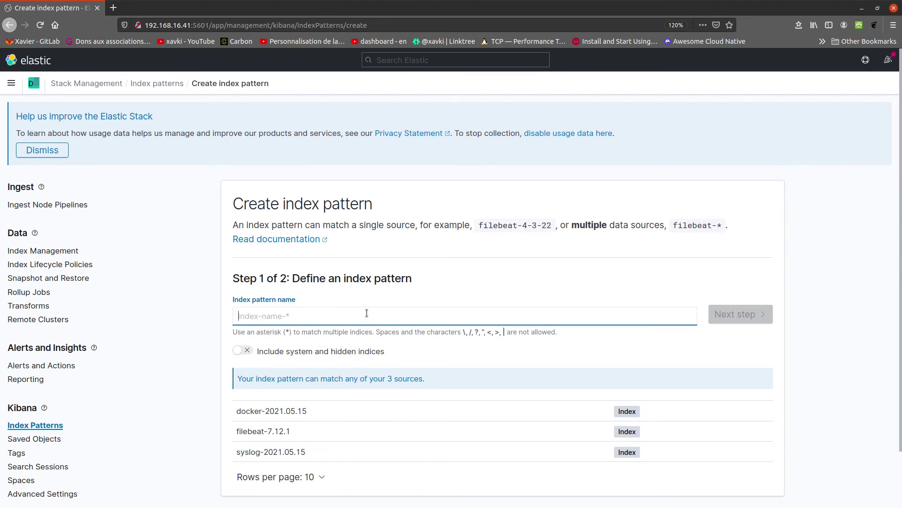
{"action": "type", "text": "sys"}
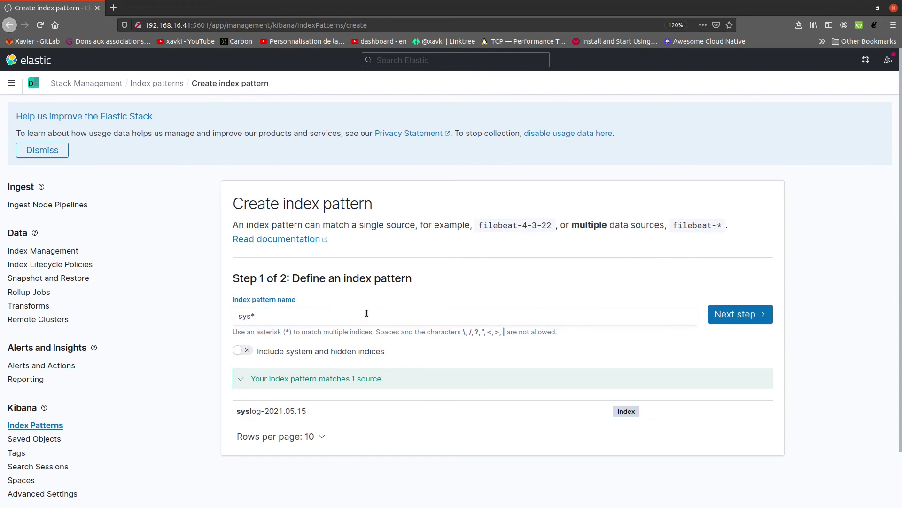
{"action": "type", "text": "log"}
{"action": "left_click", "coordinate": [752, 314]}
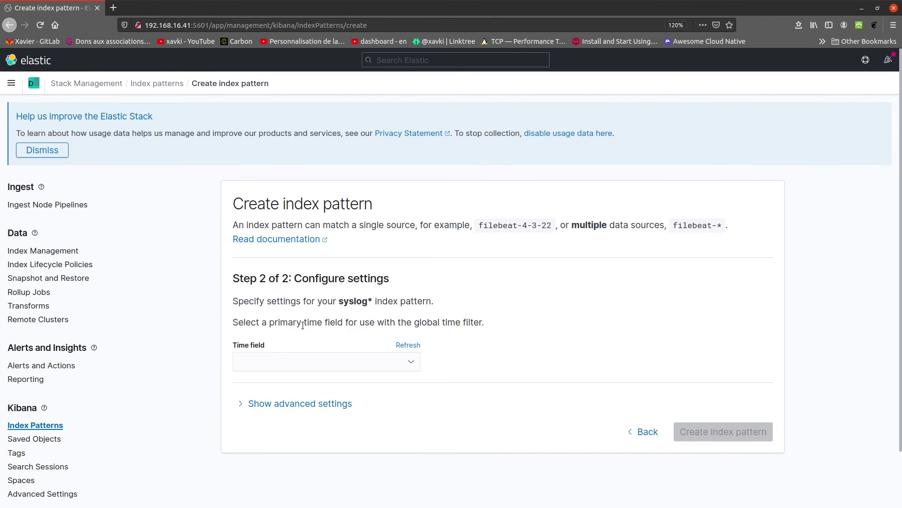
{"action": "left_click", "coordinate": [320, 363]}
{"action": "left_click", "coordinate": [292, 389]}
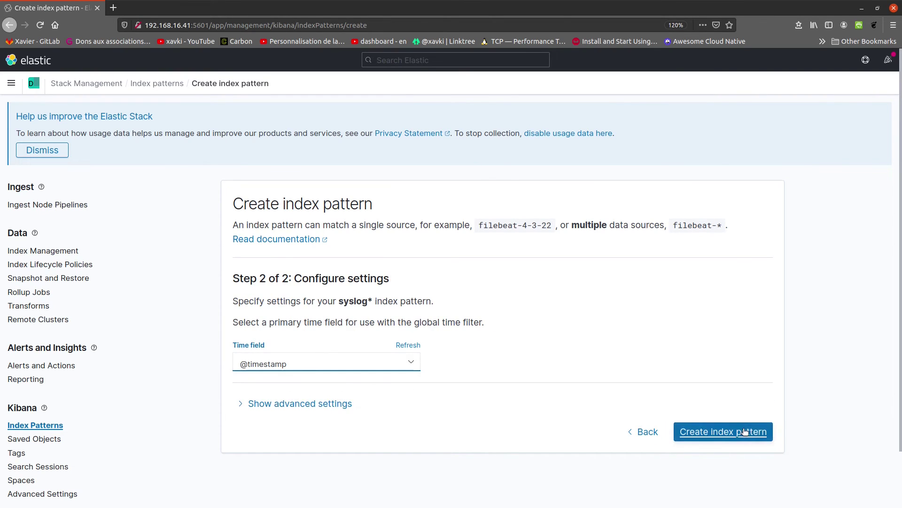
{"action": "left_click", "coordinate": [766, 432]}
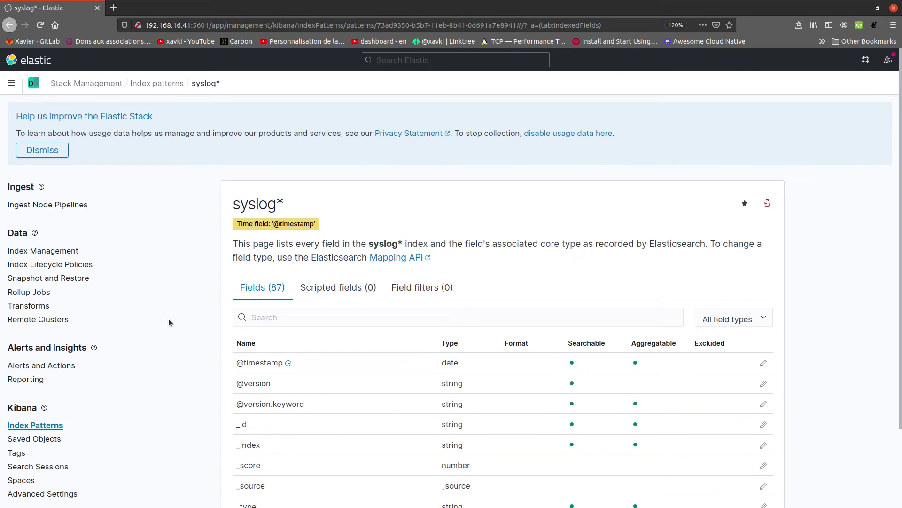
{"action": "left_click", "coordinate": [46, 426]}
{"action": "left_click", "coordinate": [719, 202]}
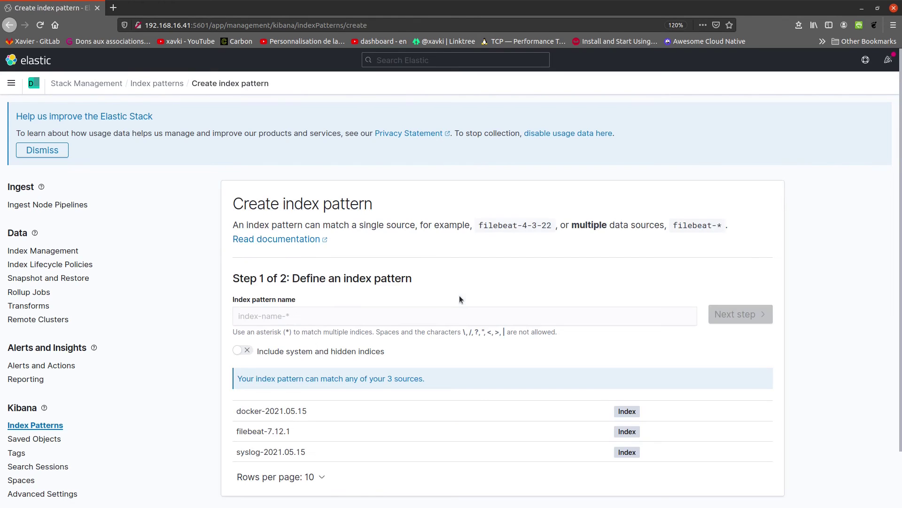
{"action": "left_click", "coordinate": [295, 316]}
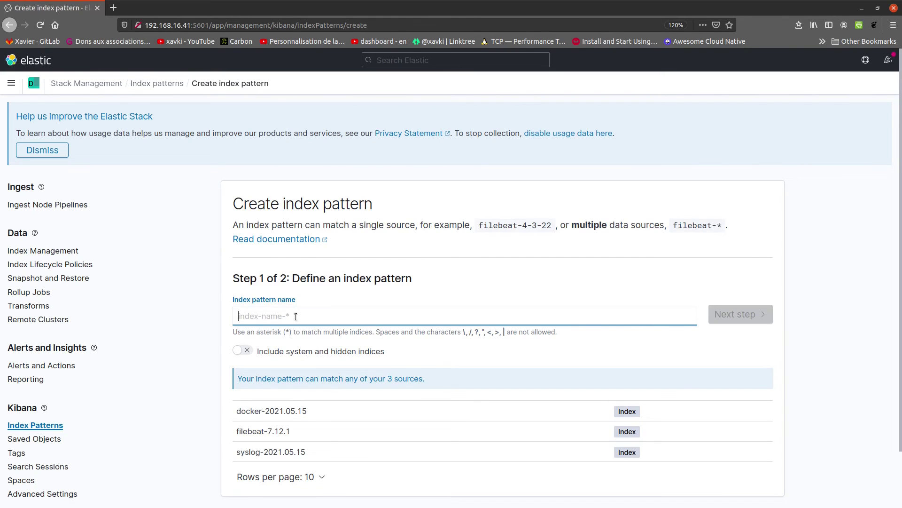
{"action": "type", "text": "docker-*"}
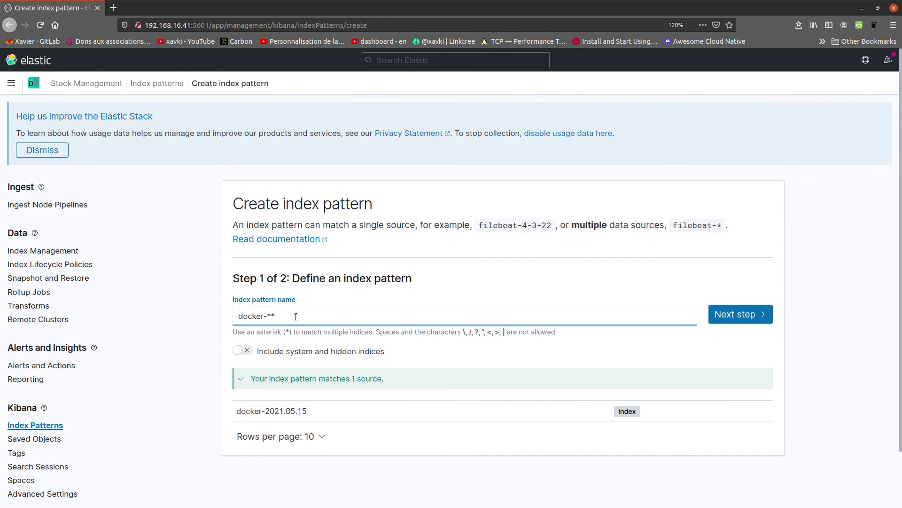
{"action": "left_click", "coordinate": [737, 314]}
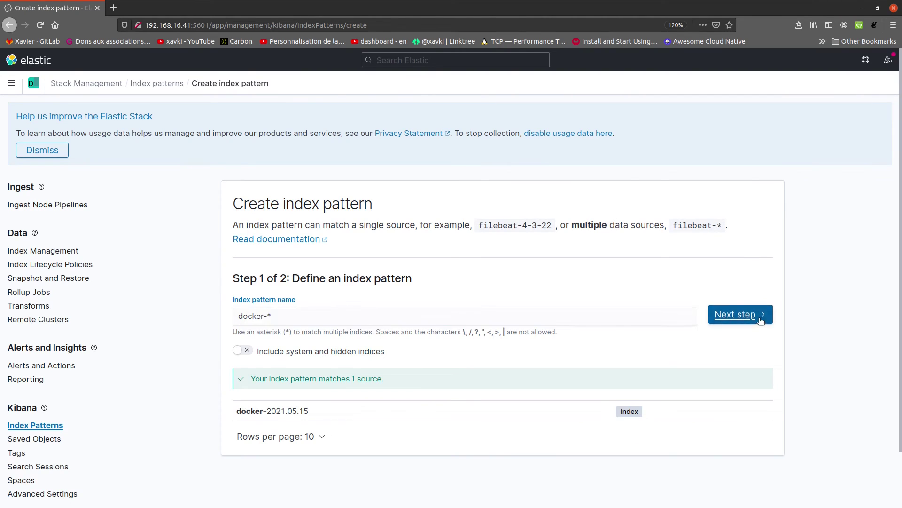
{"action": "left_click", "coordinate": [336, 365]}
{"action": "left_click", "coordinate": [324, 391]}
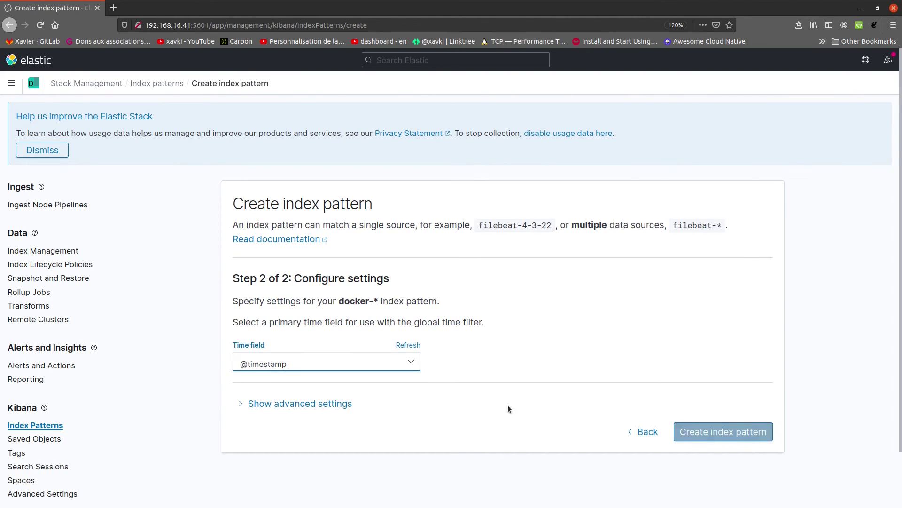
{"action": "left_click", "coordinate": [694, 429]}
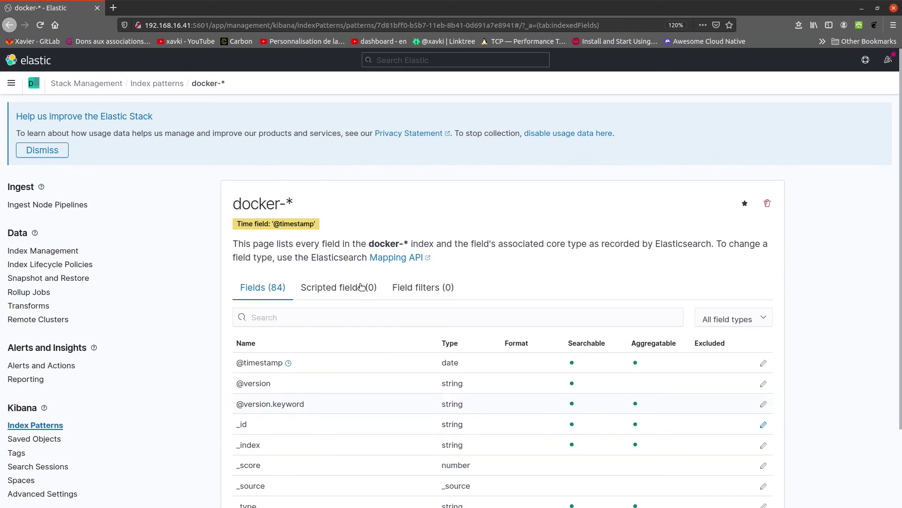
Open Discover and change the index pattern to docker-*
{"action": "left_click", "coordinate": [12, 82]}
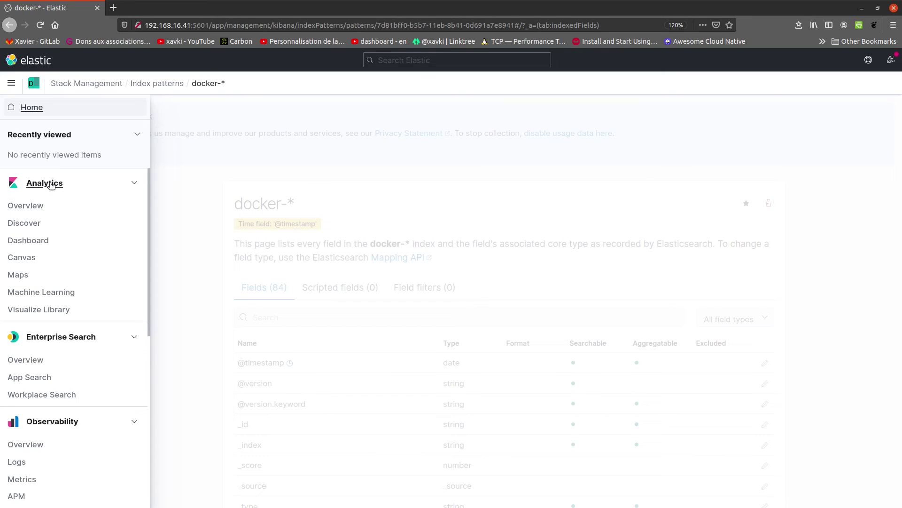
{"action": "left_click", "coordinate": [25, 224]}
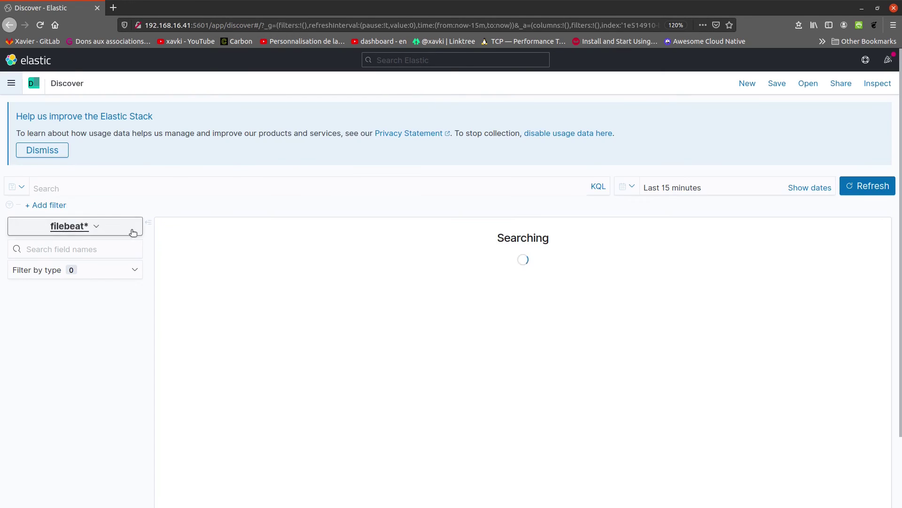
{"action": "left_click", "coordinate": [100, 228]}
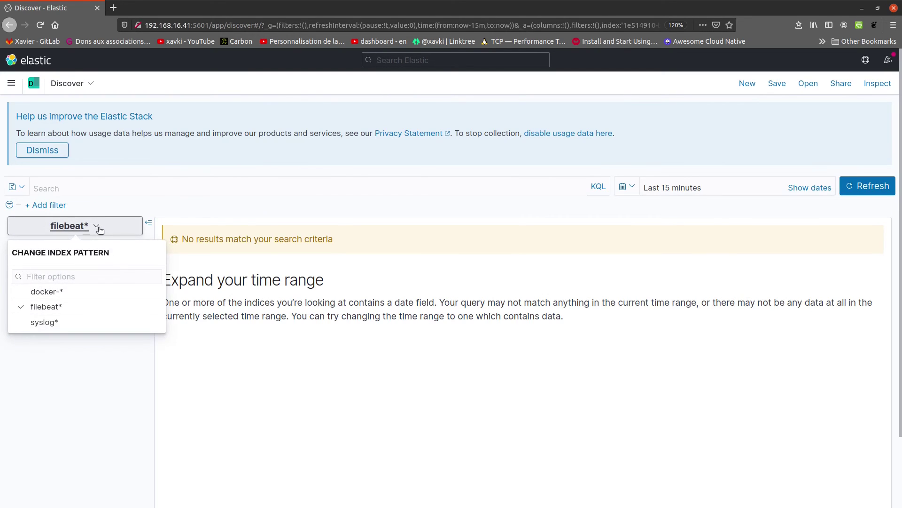
{"action": "left_click", "coordinate": [41, 291]}
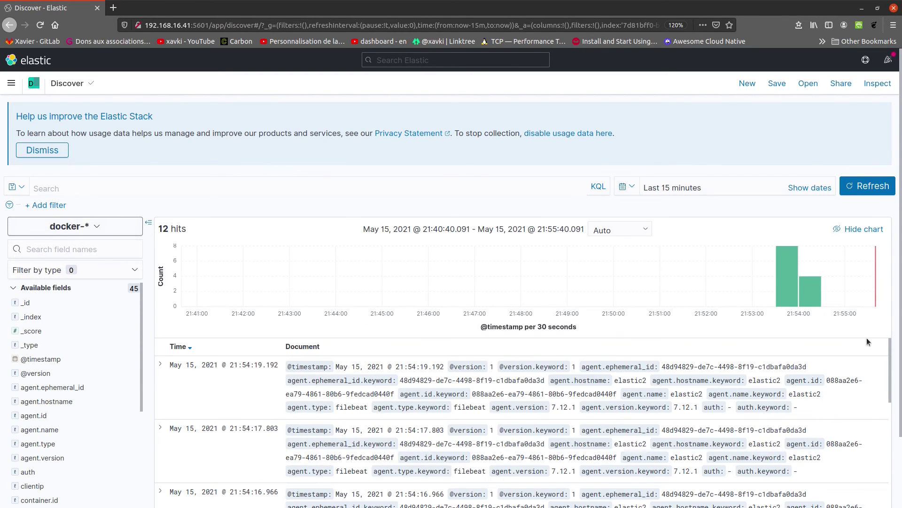
Look through the docker-* log entries and expand the 21:53:54.770 document to examine its container and host fields
{"action": "scroll", "coordinate": [831, 347], "scroll_direction": "down", "scroll_amount": 6}
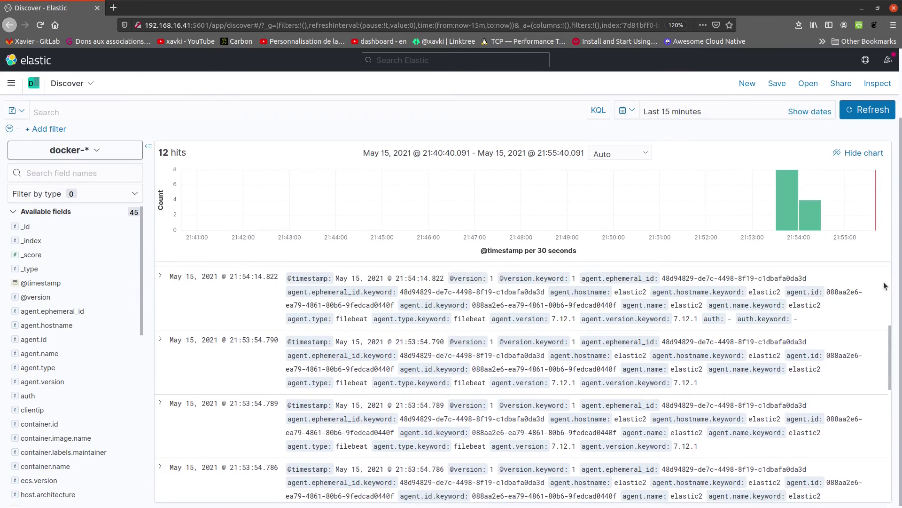
{"action": "scroll", "coordinate": [829, 338], "scroll_direction": "down", "scroll_amount": 3}
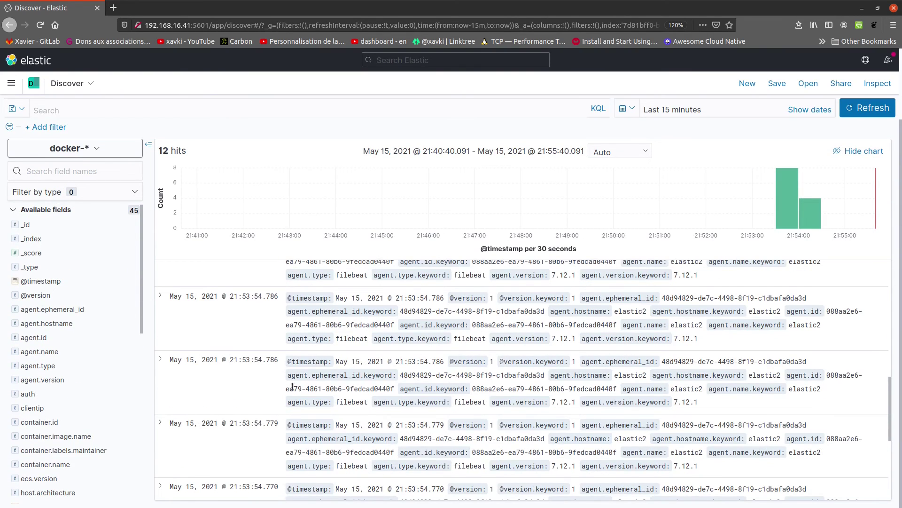
{"action": "scroll", "coordinate": [276, 376], "scroll_direction": "down", "scroll_amount": 3}
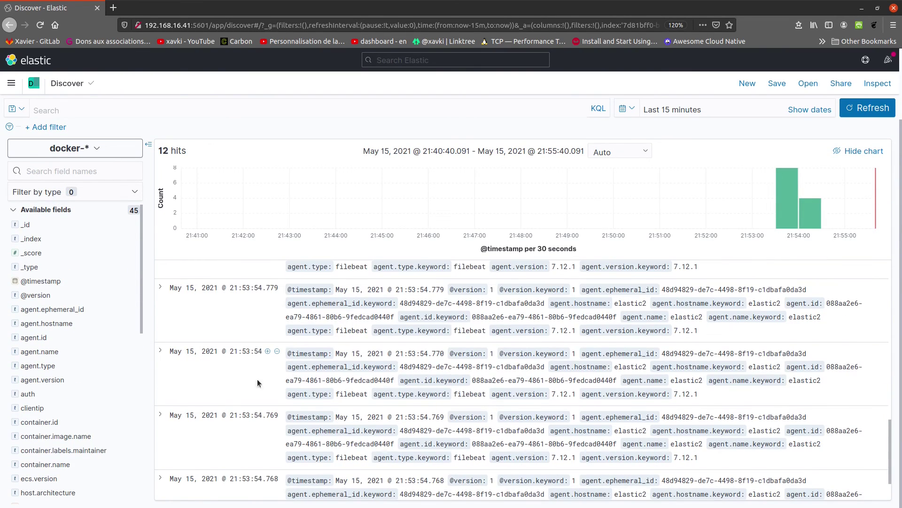
{"action": "left_click", "coordinate": [160, 351]}
{"action": "scroll", "coordinate": [433, 400], "scroll_direction": "down", "scroll_amount": 6}
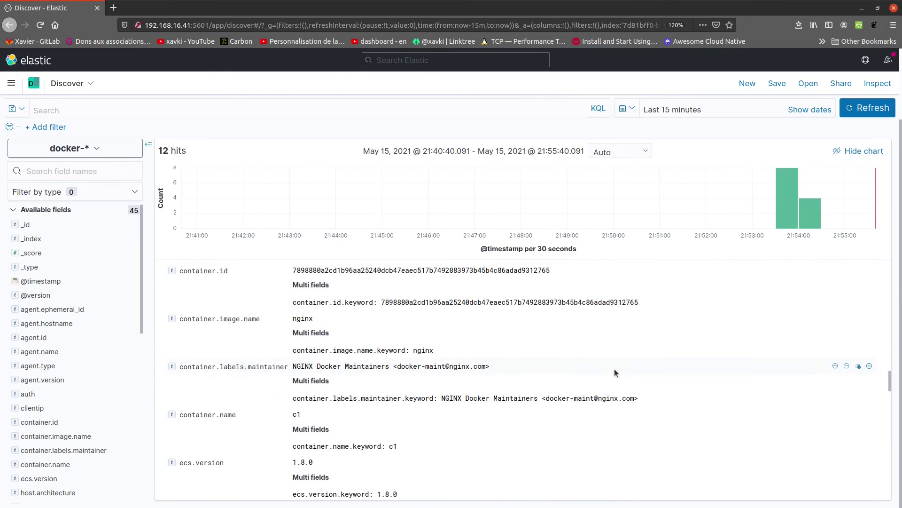
{"action": "scroll", "coordinate": [592, 385], "scroll_direction": "down", "scroll_amount": 10}
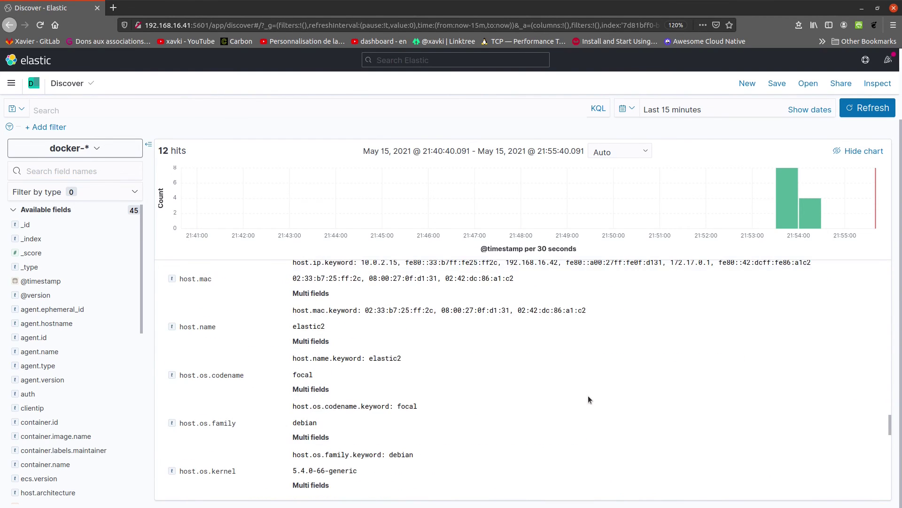
Examine the remaining host, input, log path, message, stream and tags fields of the expanded docker-* document
{"action": "scroll", "coordinate": [588, 399], "scroll_direction": "down", "scroll_amount": 4}
{"action": "scroll", "coordinate": [582, 401], "scroll_direction": "down", "scroll_amount": 8}
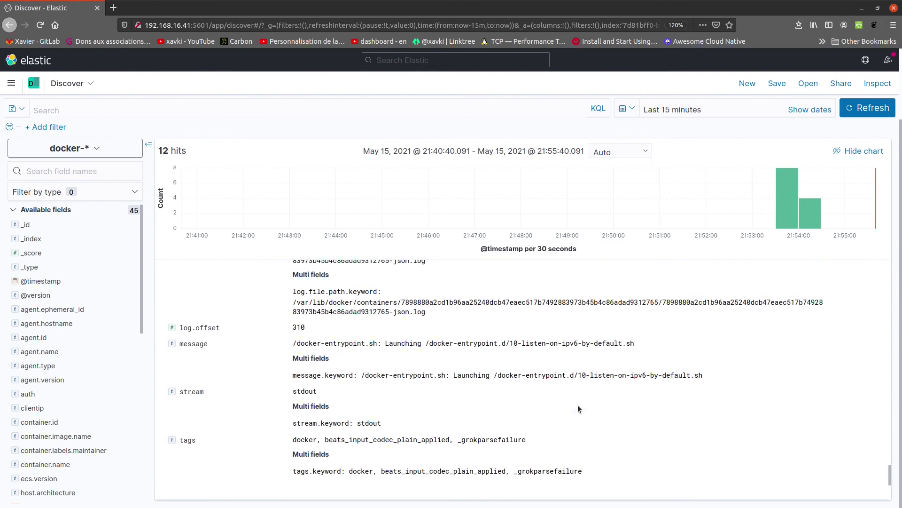
{"action": "scroll", "coordinate": [571, 411], "scroll_direction": "down", "scroll_amount": 3}
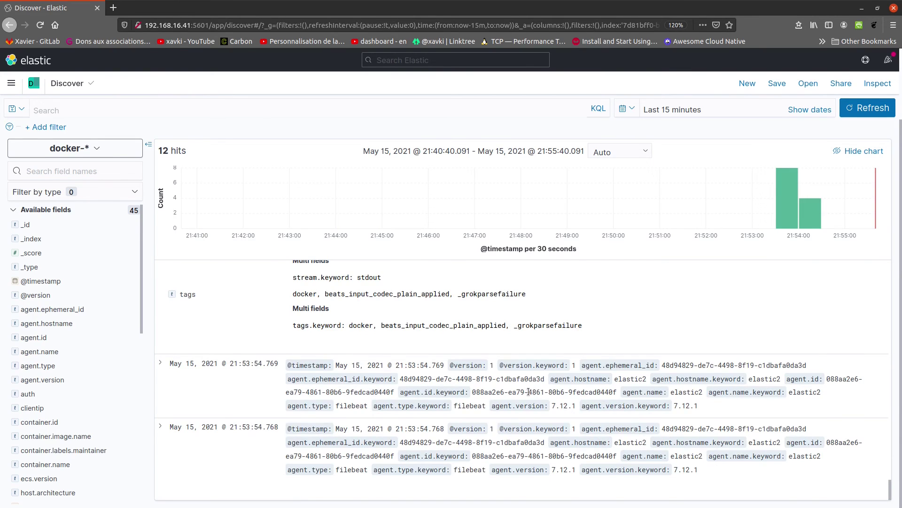
{"action": "scroll", "coordinate": [535, 397], "scroll_direction": "up", "scroll_amount": 3}
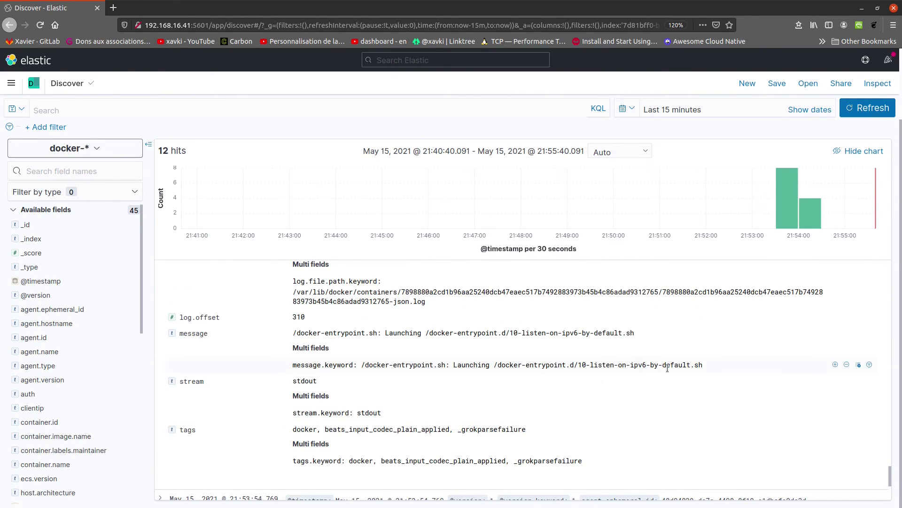
{"action": "scroll", "coordinate": [658, 376], "scroll_direction": "up", "scroll_amount": 2}
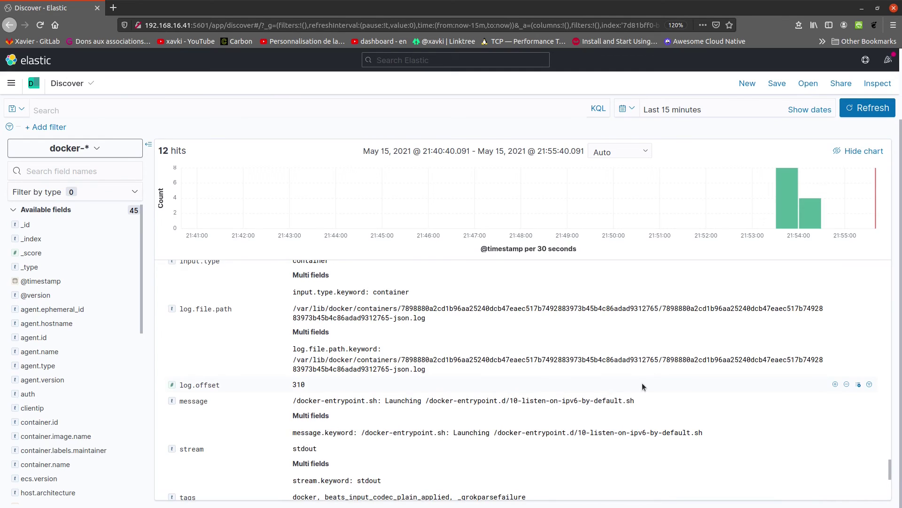
{"action": "scroll", "coordinate": [619, 390], "scroll_direction": "up", "scroll_amount": 4}
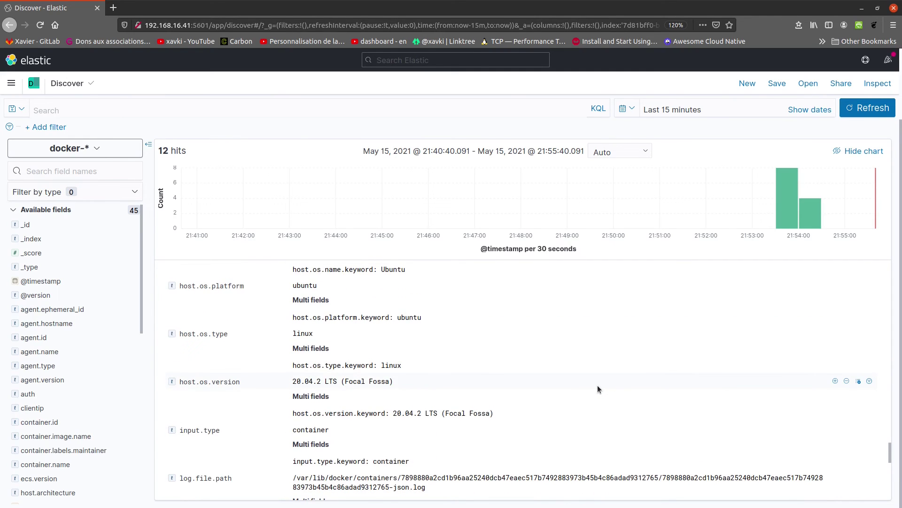
{"action": "scroll", "coordinate": [597, 385], "scroll_direction": "up", "scroll_amount": 10}
{"action": "scroll", "coordinate": [597, 385], "scroll_direction": "up", "scroll_amount": 6}
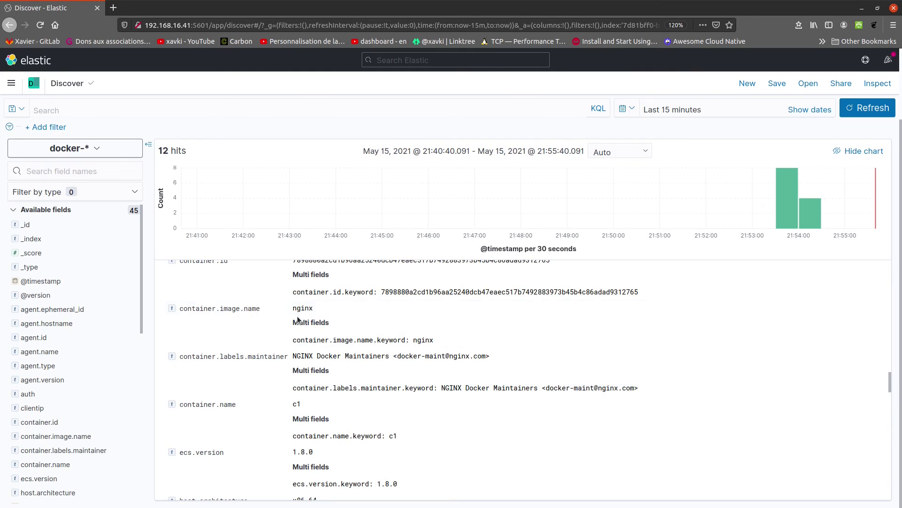
Check the container image name, container name and host.hostname values in the expanded docker-* document
{"action": "left_click_drag", "start_coordinate": [435, 339], "coordinate": [280, 343]}
{"action": "scroll", "coordinate": [487, 411], "scroll_direction": "down", "scroll_amount": 2}
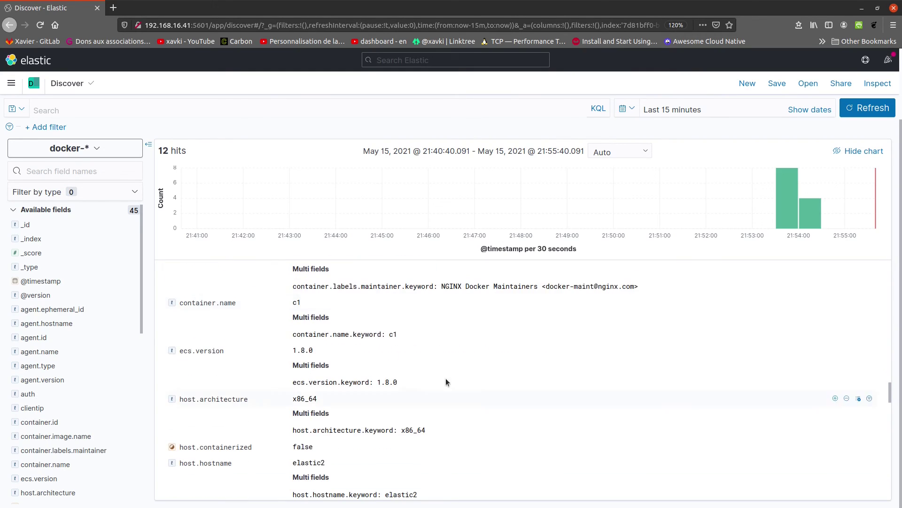
{"action": "double_click", "coordinate": [297, 303]}
{"action": "scroll", "coordinate": [441, 369], "scroll_direction": "down", "scroll_amount": 2}
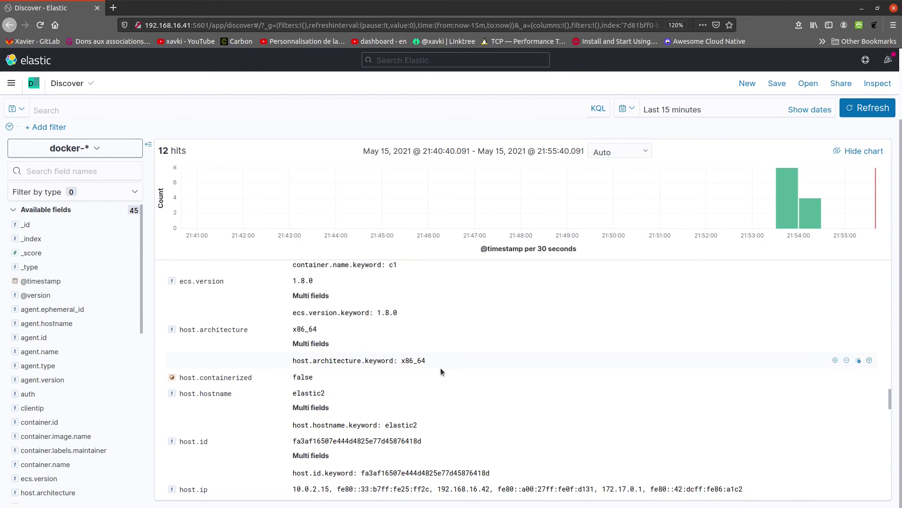
{"action": "left_click_drag", "start_coordinate": [369, 363], "coordinate": [280, 360]}
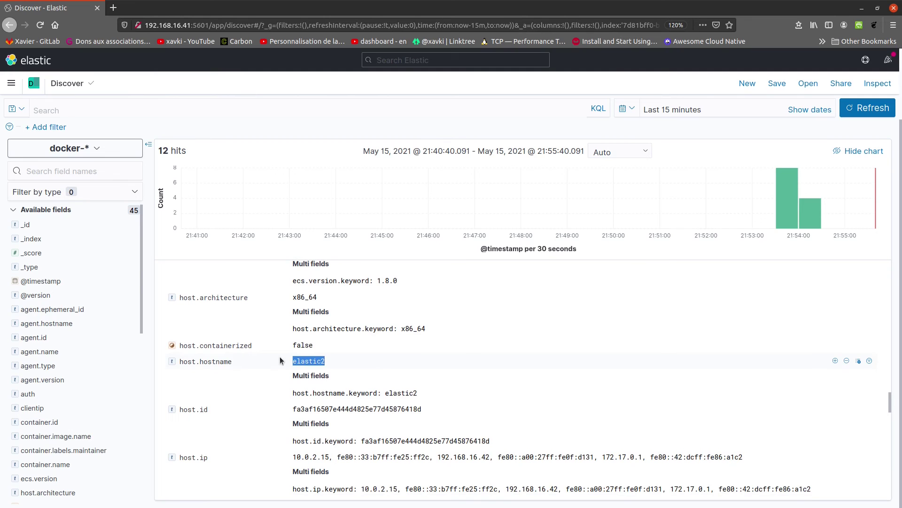
{"action": "scroll", "coordinate": [418, 360], "scroll_direction": "down", "scroll_amount": 1}
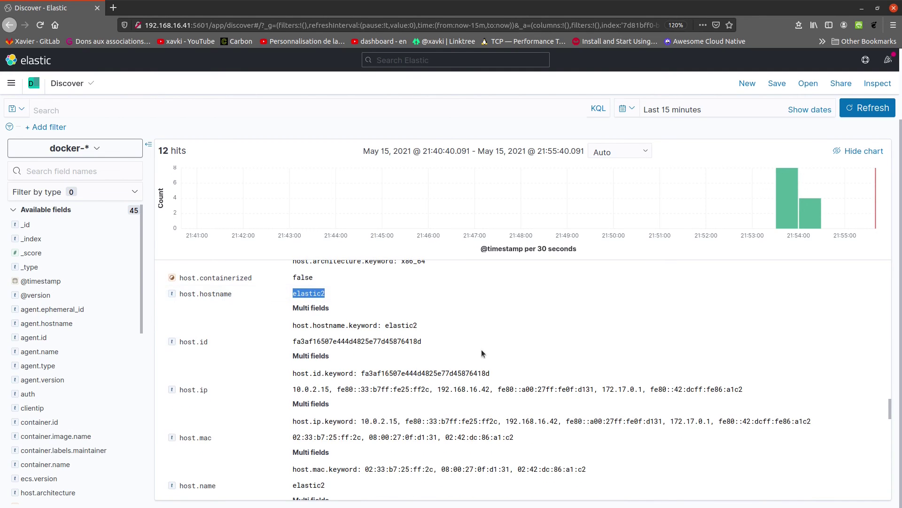
Review the expanded document from its agent fields down to tags, and highlight the docker tag
{"action": "scroll", "coordinate": [481, 354], "scroll_direction": "up", "scroll_amount": 5}
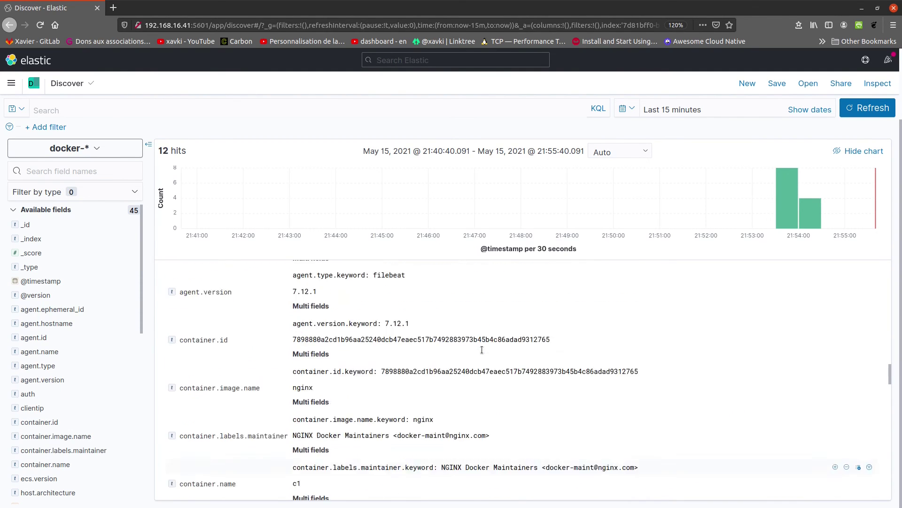
{"action": "scroll", "coordinate": [482, 350], "scroll_direction": "up", "scroll_amount": 1}
{"action": "scroll", "coordinate": [482, 349], "scroll_direction": "up", "scroll_amount": 5}
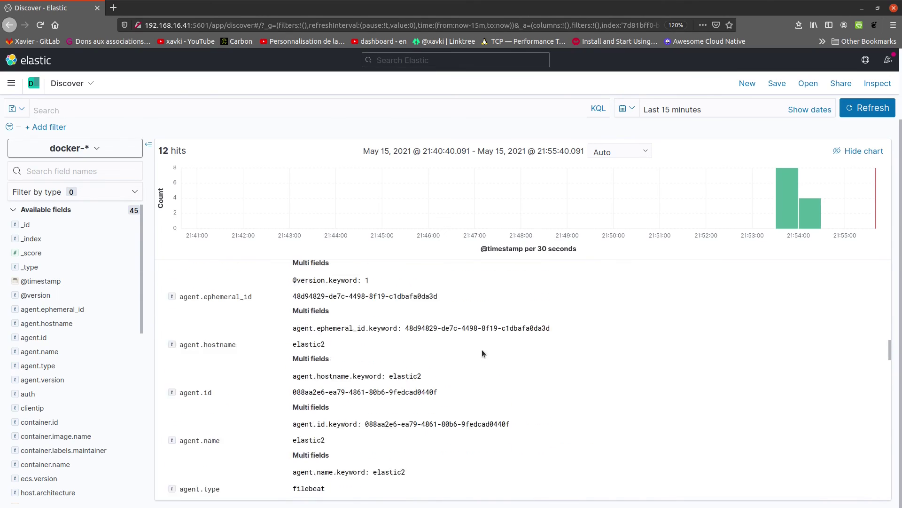
{"action": "scroll", "coordinate": [480, 348], "scroll_direction": "down", "scroll_amount": 10}
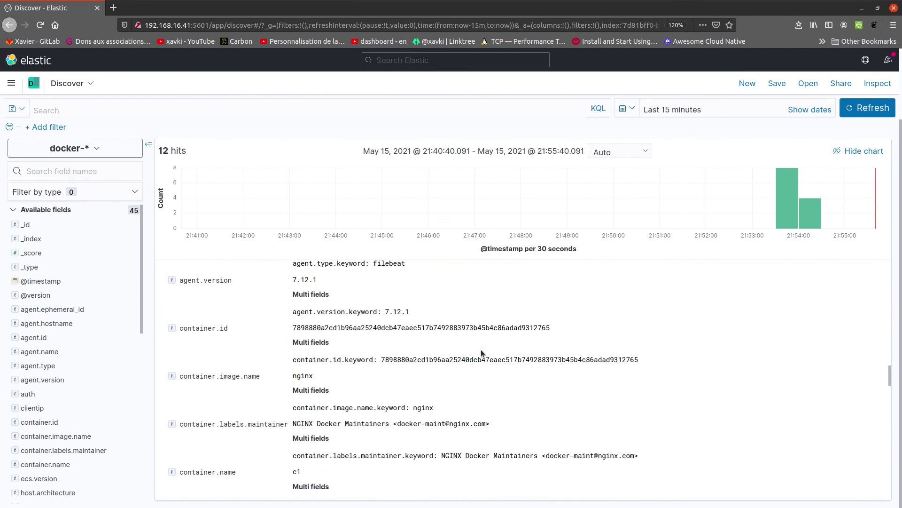
{"action": "scroll", "coordinate": [481, 348], "scroll_direction": "down", "scroll_amount": 4}
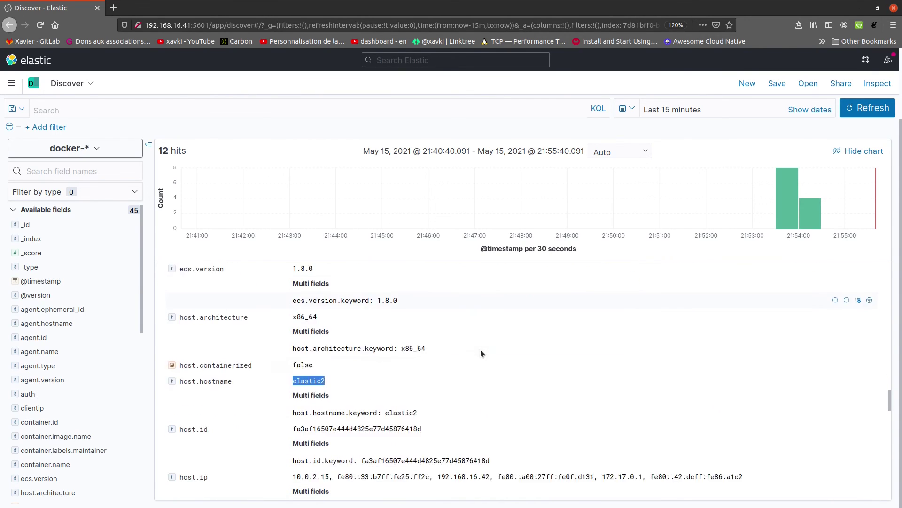
{"action": "scroll", "coordinate": [480, 349], "scroll_direction": "down", "scroll_amount": 5}
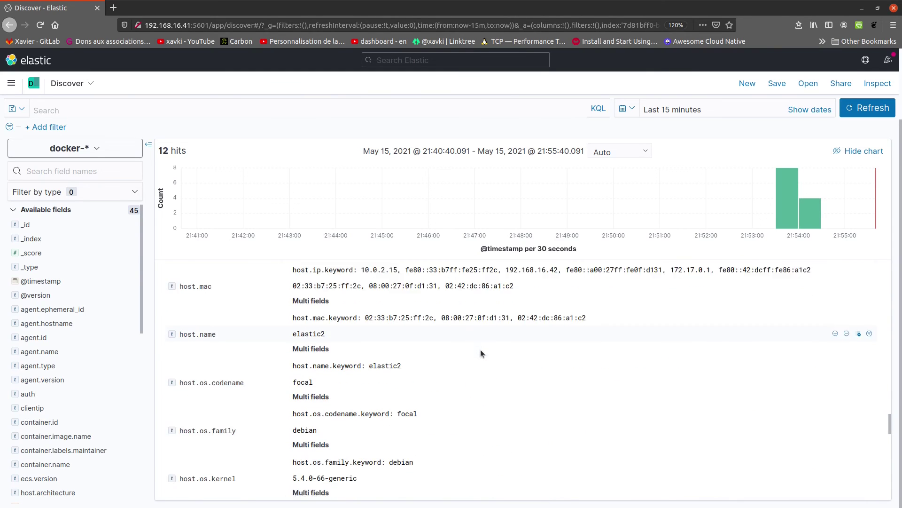
{"action": "scroll", "coordinate": [481, 348], "scroll_direction": "down", "scroll_amount": 8}
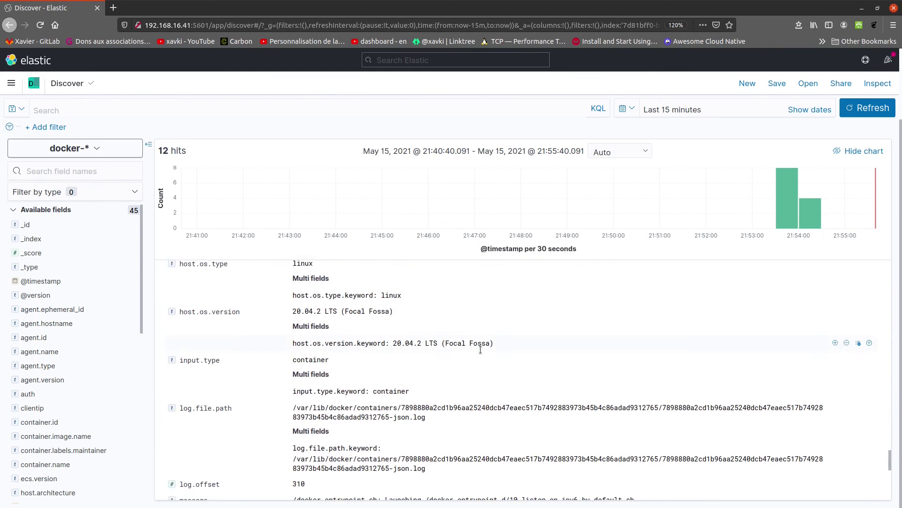
{"action": "scroll", "coordinate": [480, 349], "scroll_direction": "down", "scroll_amount": 4}
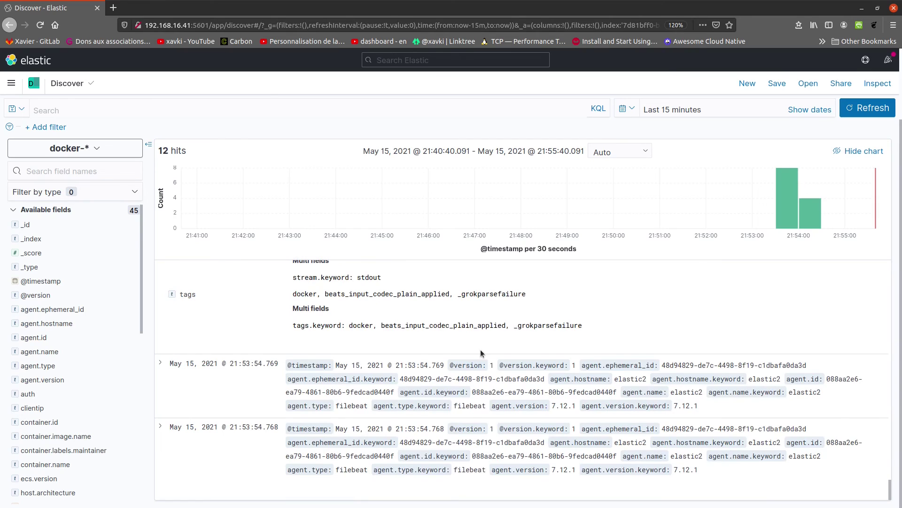
{"action": "scroll", "coordinate": [480, 348], "scroll_direction": "up", "scroll_amount": 2}
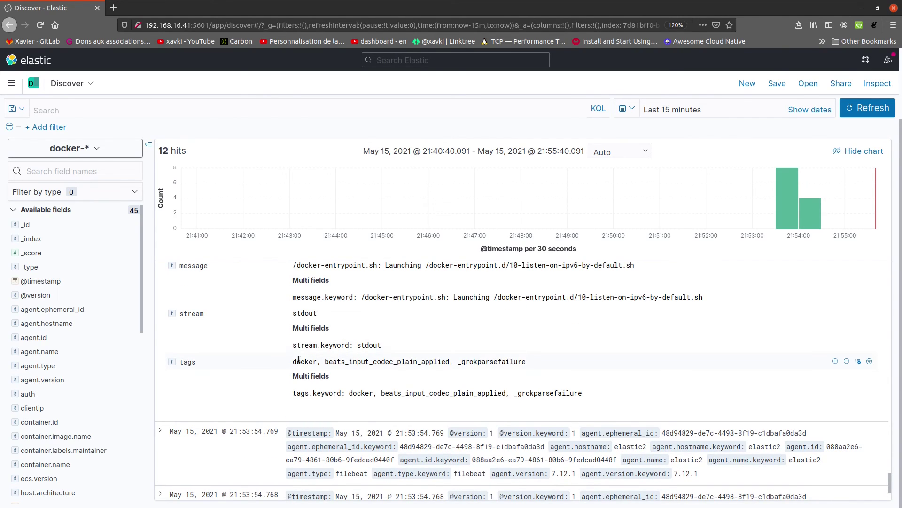
{"action": "left_click_drag", "start_coordinate": [293, 363], "coordinate": [322, 362]}
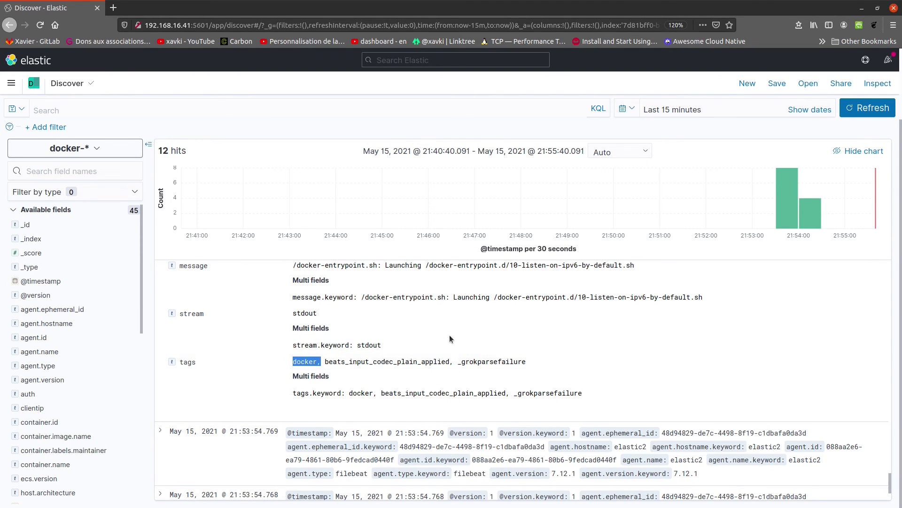
Return to the start of the expanded document and change the Discover index pattern to syslog*
{"action": "scroll", "coordinate": [505, 352], "scroll_direction": "up", "scroll_amount": 3}
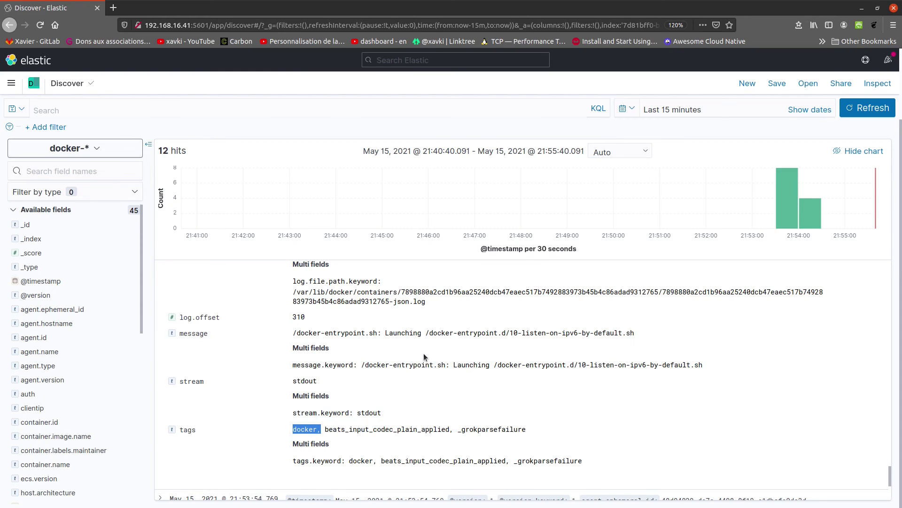
{"action": "scroll", "coordinate": [424, 356], "scroll_direction": "up", "scroll_amount": 6}
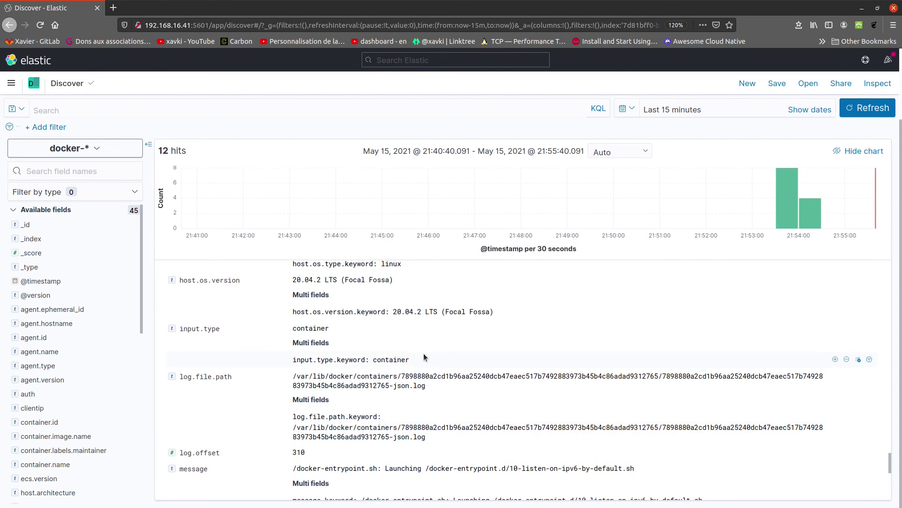
{"action": "scroll", "coordinate": [424, 357], "scroll_direction": "up", "scroll_amount": 10}
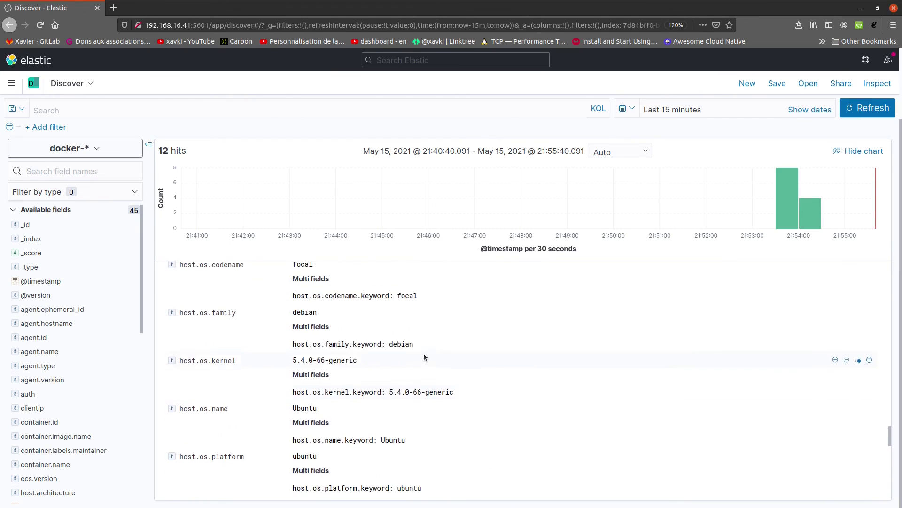
{"action": "scroll", "coordinate": [424, 356], "scroll_direction": "up", "scroll_amount": 5}
{"action": "scroll", "coordinate": [424, 356], "scroll_direction": "up", "scroll_amount": 10}
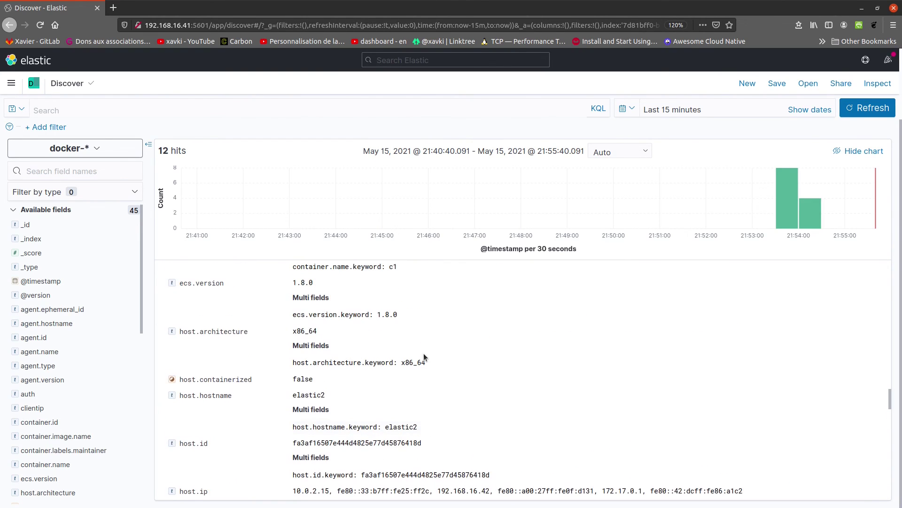
{"action": "scroll", "coordinate": [424, 355], "scroll_direction": "down", "scroll_amount": 3}
{"action": "scroll", "coordinate": [424, 356], "scroll_direction": "up", "scroll_amount": 9}
{"action": "scroll", "coordinate": [424, 356], "scroll_direction": "up", "scroll_amount": 3}
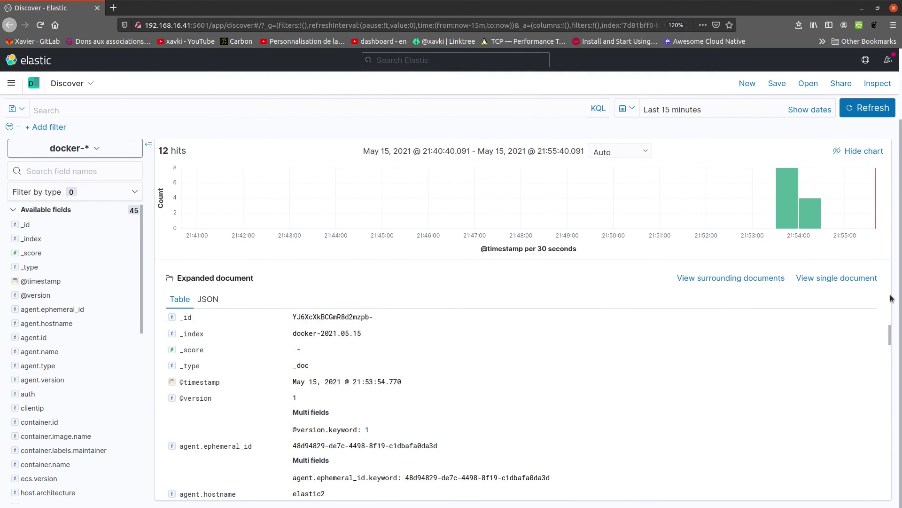
{"action": "left_click", "coordinate": [80, 147]}
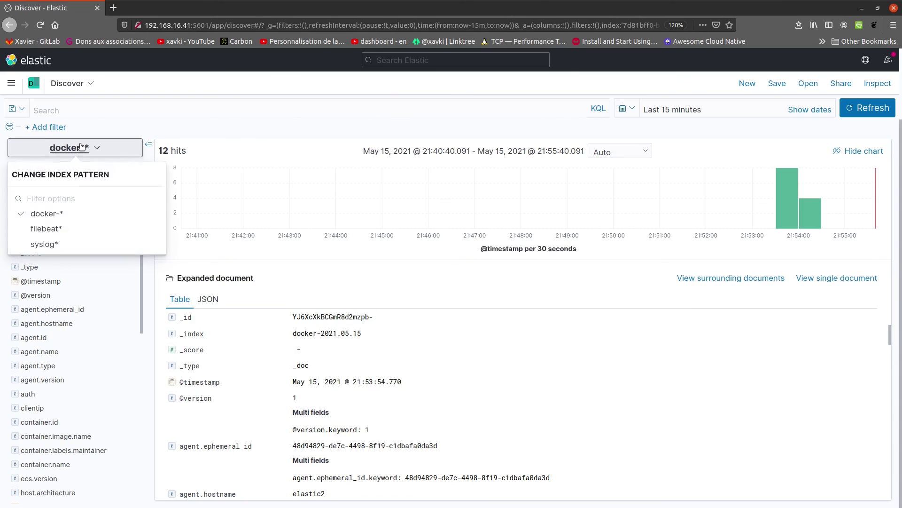
{"action": "left_click", "coordinate": [43, 247]}
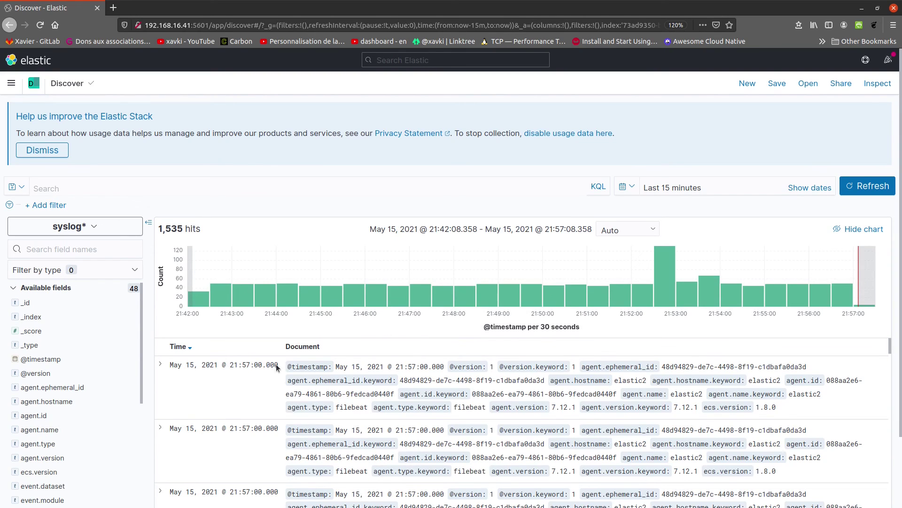
Expand the first syslog* document, from 21:57:00.000, and examine its agent.hostname, event.module and fileset.name fields
{"action": "scroll", "coordinate": [243, 380], "scroll_direction": "down", "scroll_amount": 3}
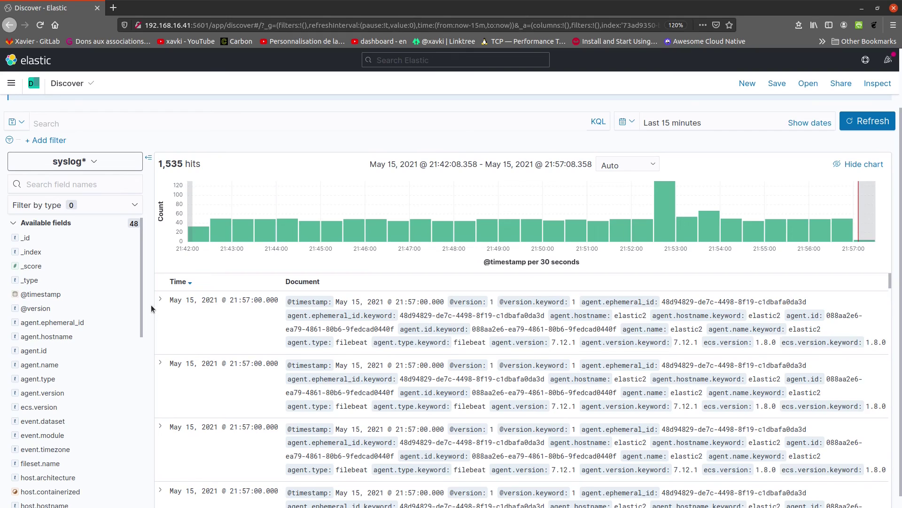
{"action": "left_click", "coordinate": [239, 322]}
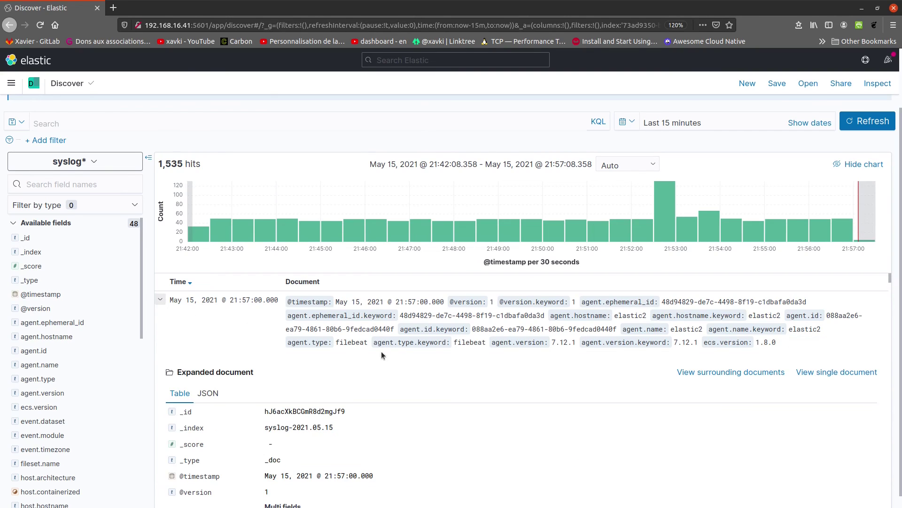
{"action": "scroll", "coordinate": [428, 385], "scroll_direction": "down", "scroll_amount": 5}
{"action": "double_click", "coordinate": [267, 386]}
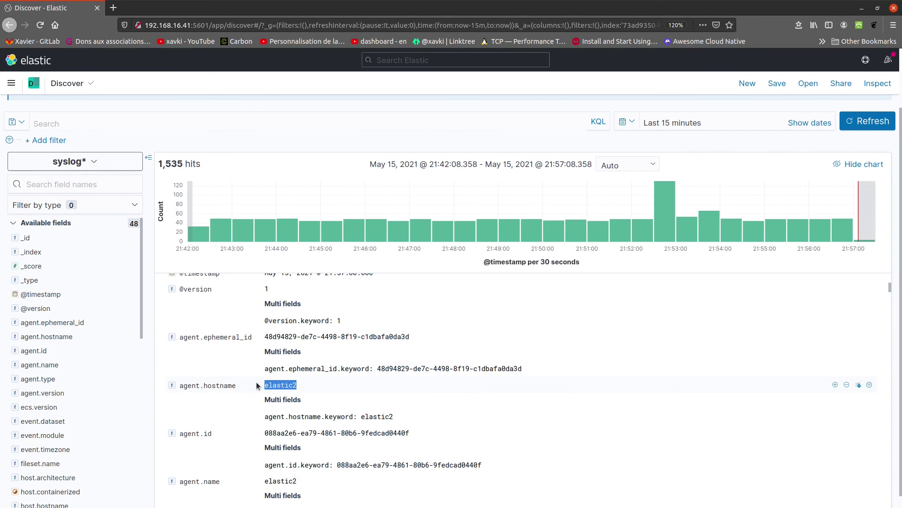
{"action": "scroll", "coordinate": [427, 394], "scroll_direction": "down", "scroll_amount": 3}
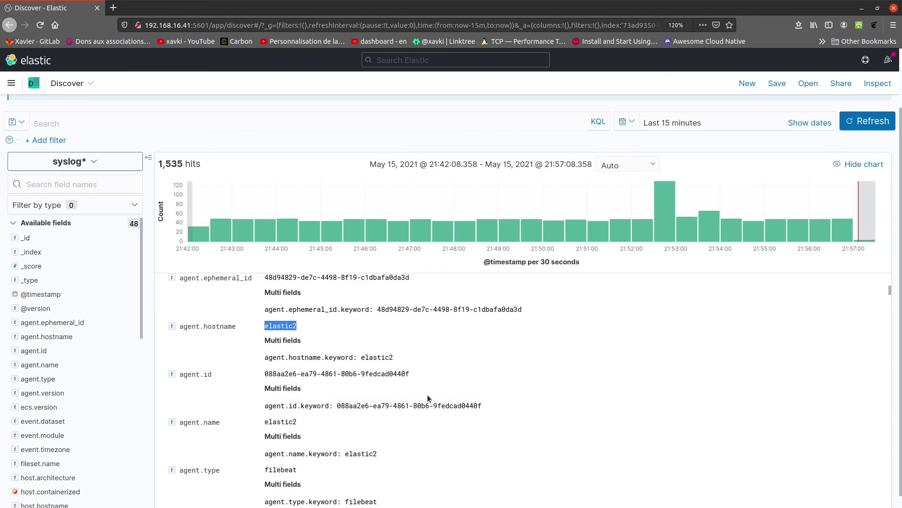
{"action": "scroll", "coordinate": [427, 397], "scroll_direction": "down", "scroll_amount": 3}
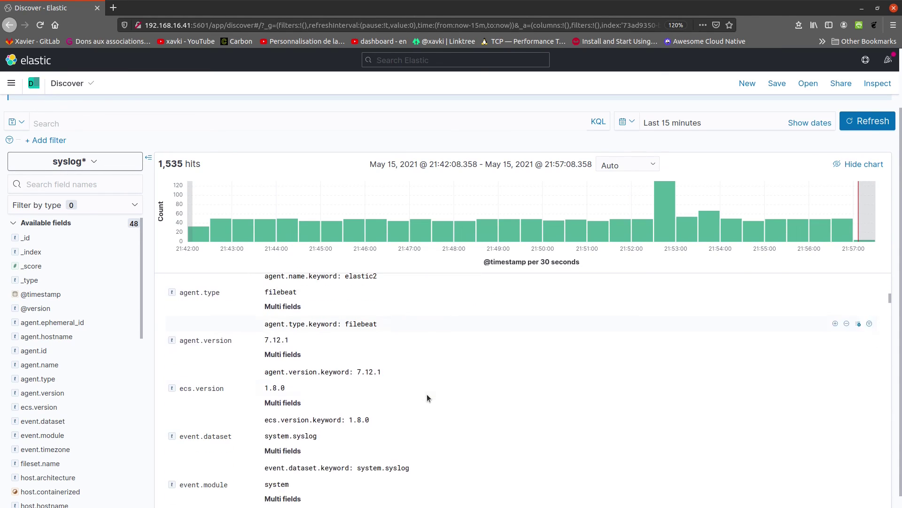
{"action": "scroll", "coordinate": [426, 398], "scroll_direction": "down", "scroll_amount": 2}
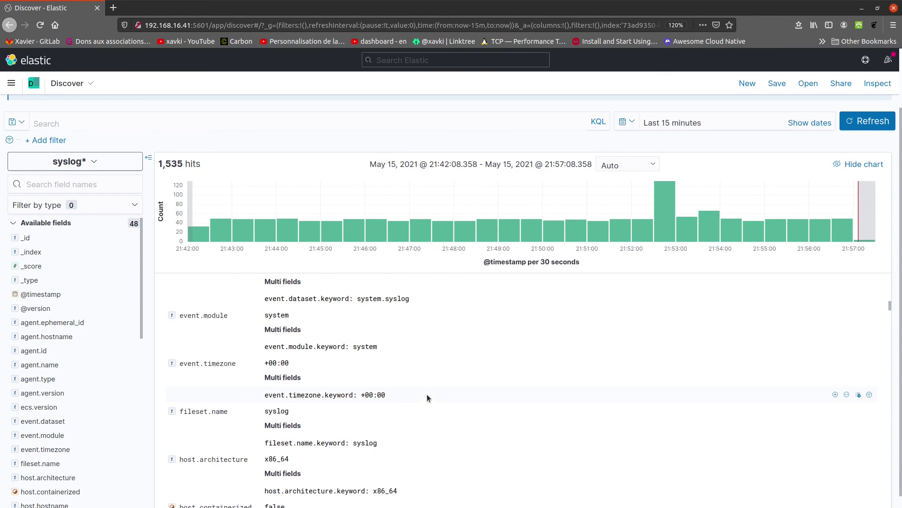
{"action": "left_click_drag", "start_coordinate": [309, 281], "coordinate": [264, 281]}
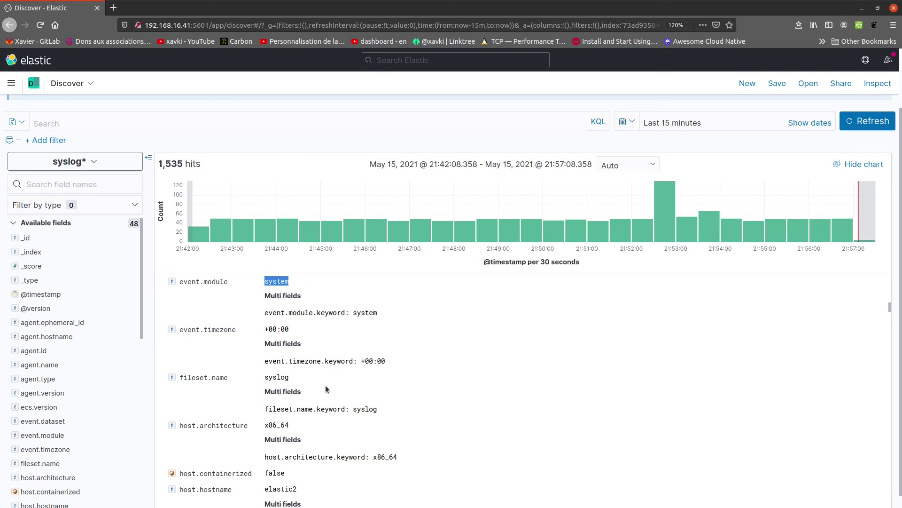
{"action": "scroll", "coordinate": [325, 385], "scroll_direction": "down", "scroll_amount": 3}
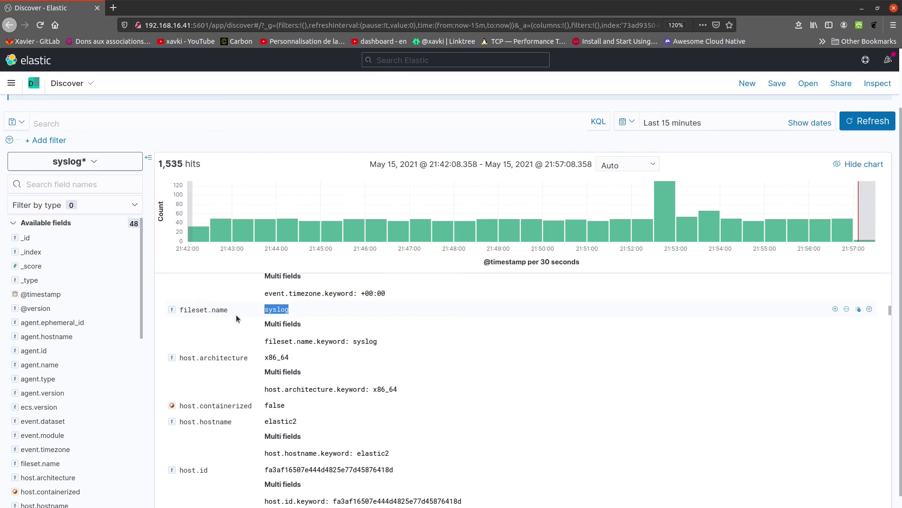
Switch to the terminal and reopen the Logstash multi.conf pipeline file in vim on elastic1
{"action": "key", "text": "alt+Tab"}
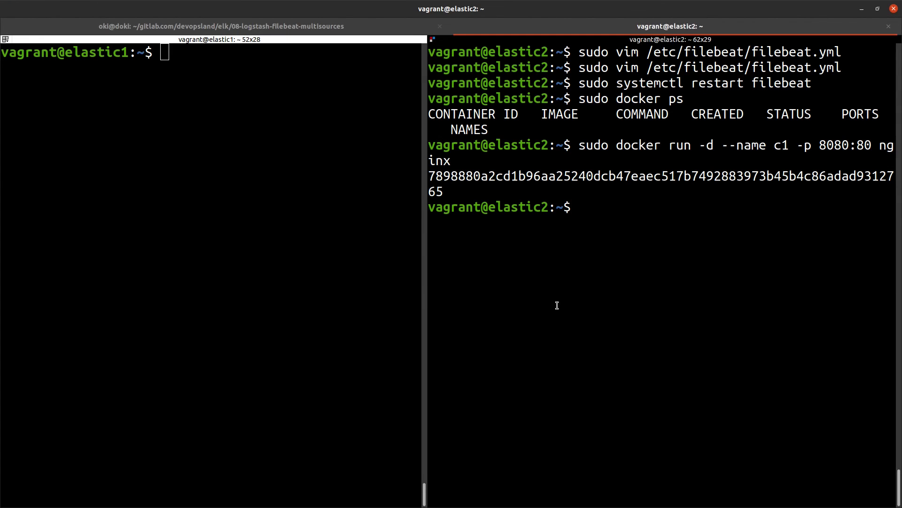
{"action": "left_click", "coordinate": [395, 265]}
{"action": "key", "text": "Up"}
{"action": "key", "text": "Up"}
{"action": "key", "text": "Up"}
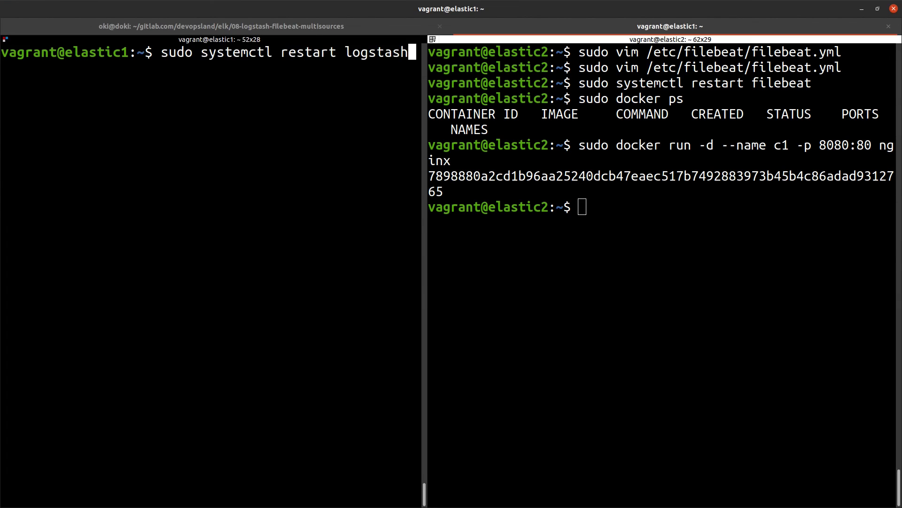
{"action": "key", "text": "Return"}
Maximize the elastic1 terminal pane and highlight the [fileset][name] condition at the start of the filter block
{"action": "key", "text": "ctrl+shift+x"}
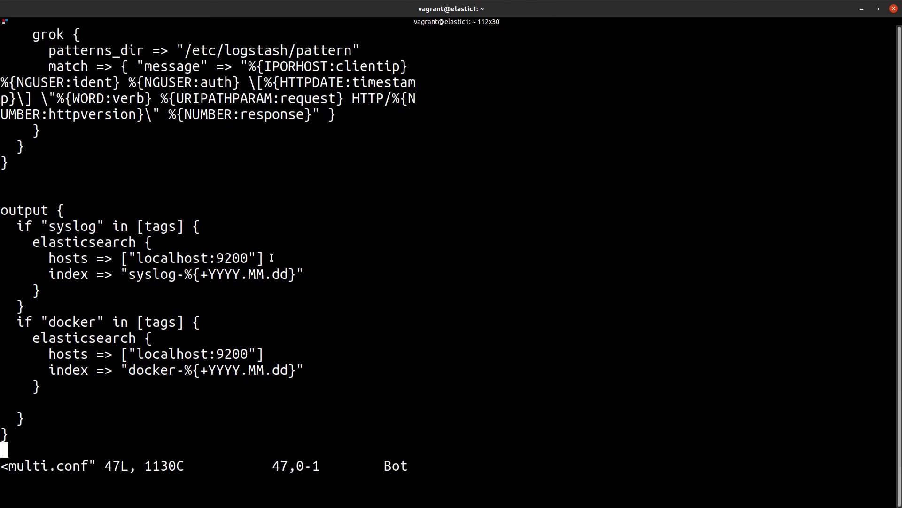
{"action": "scroll", "coordinate": [272, 258], "scroll_direction": "up", "scroll_amount": 15}
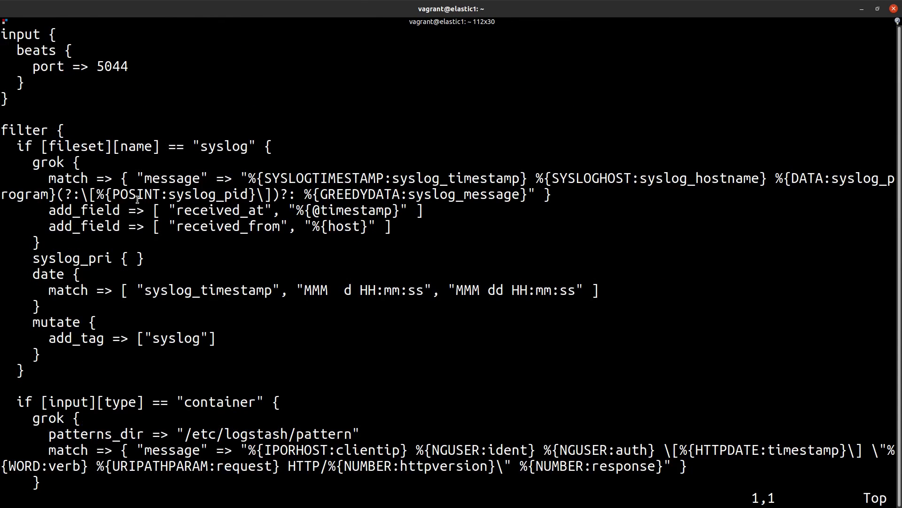
{"action": "left_click_drag", "start_coordinate": [41, 146], "coordinate": [159, 146]}
Switch back to Kibana, review the syslog document's host fields down to log.file.path, and highlight the /var/log/syslog path
{"action": "key", "text": "alt+Tab"}
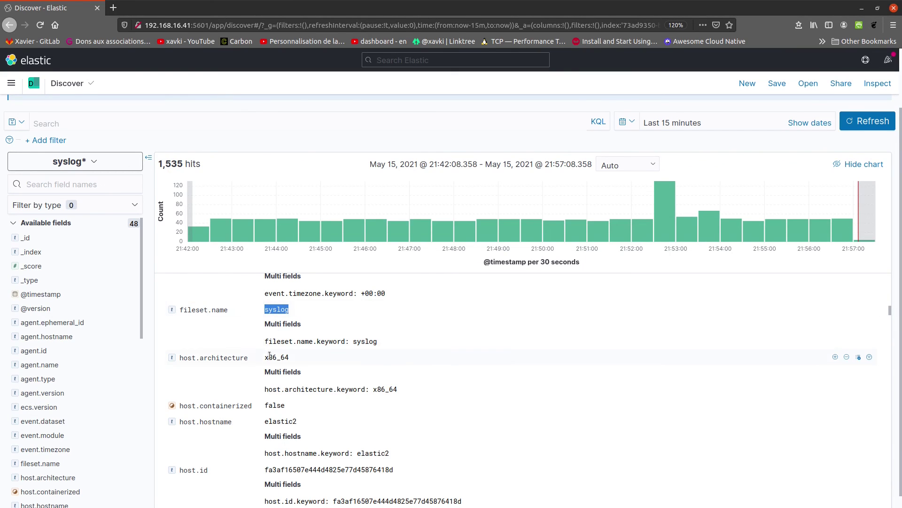
{"action": "scroll", "coordinate": [326, 397], "scroll_direction": "down", "scroll_amount": 3}
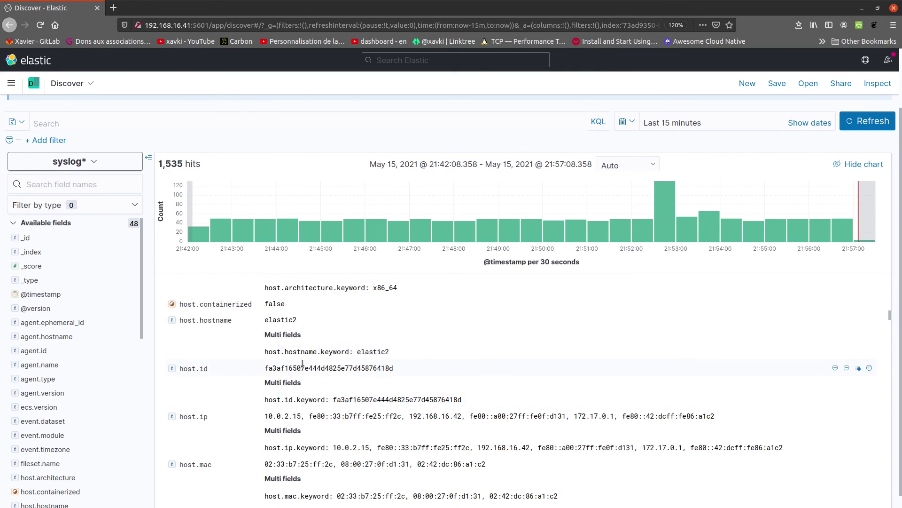
{"action": "scroll", "coordinate": [325, 396], "scroll_direction": "down", "scroll_amount": 10}
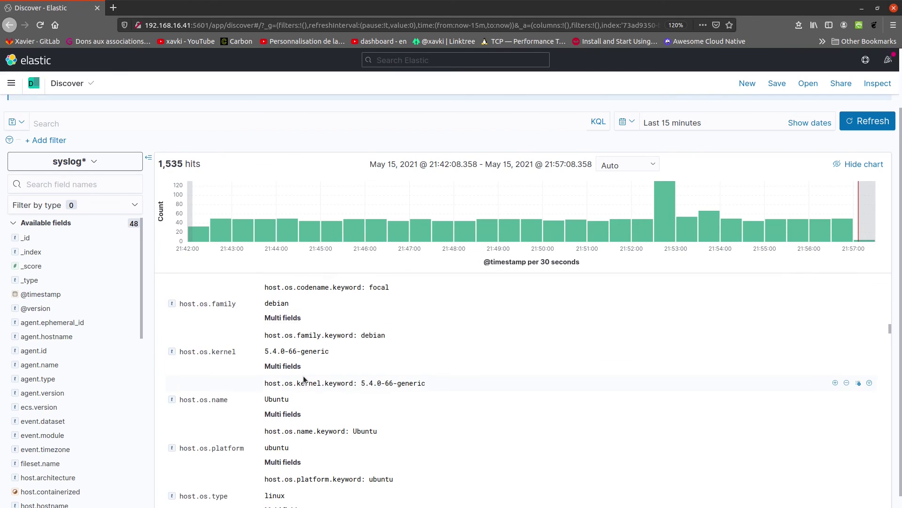
{"action": "scroll", "coordinate": [304, 379], "scroll_direction": "down", "scroll_amount": 10}
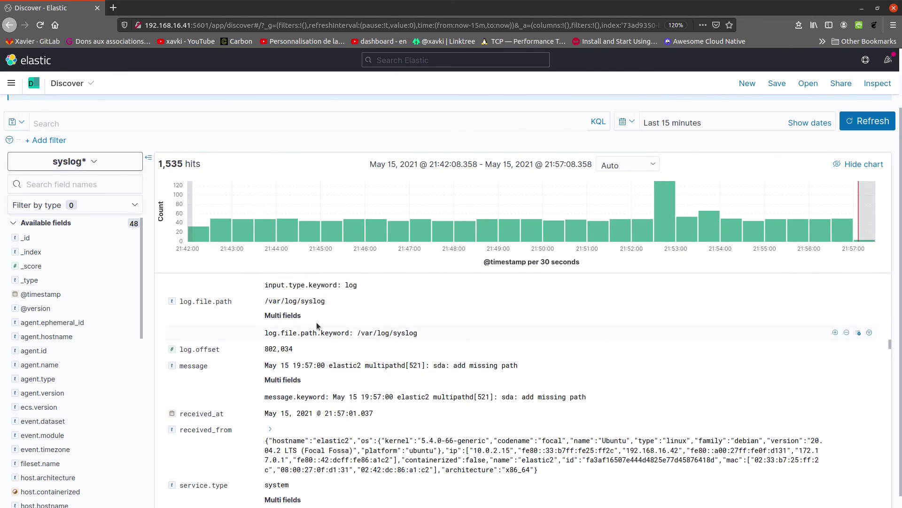
{"action": "left_click_drag", "start_coordinate": [340, 303], "coordinate": [264, 302]}
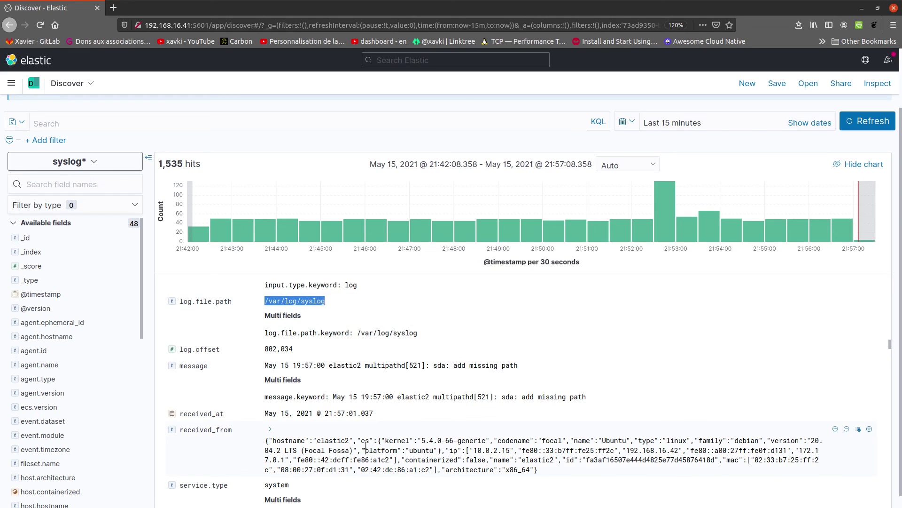
Examine the document's received_at, received_from and syslog_* fields, and highlight the syslog_message value
{"action": "scroll", "coordinate": [357, 446], "scroll_direction": "down", "scroll_amount": 2}
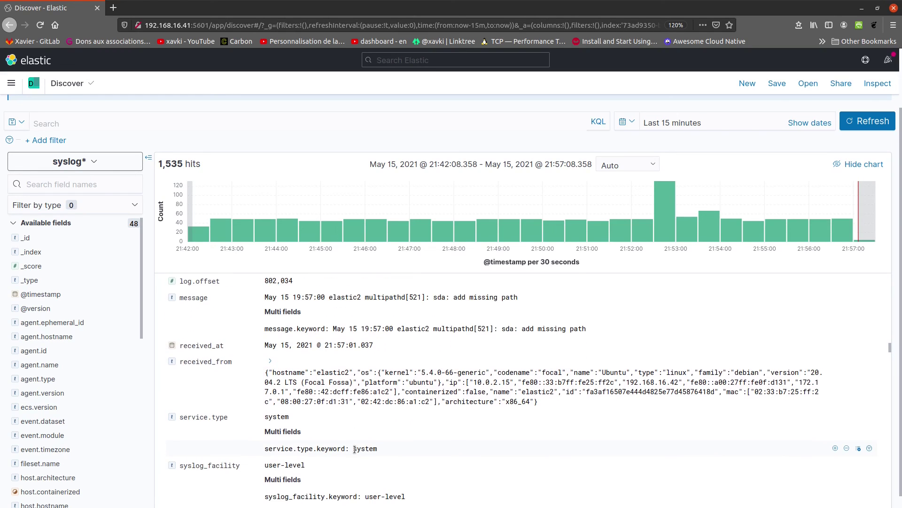
{"action": "scroll", "coordinate": [355, 450], "scroll_direction": "down", "scroll_amount": 1}
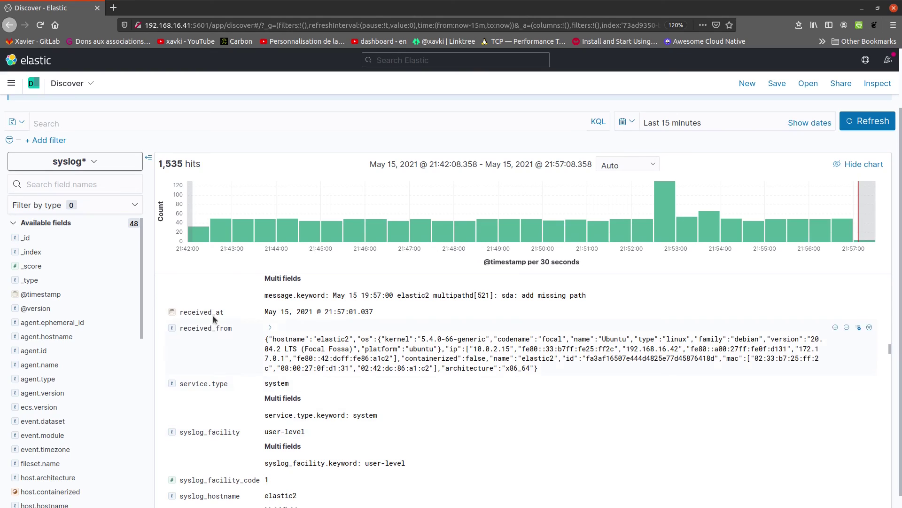
{"action": "left_click_drag", "start_coordinate": [550, 372], "coordinate": [268, 340]}
{"action": "scroll", "coordinate": [403, 398], "scroll_direction": "down", "scroll_amount": 6}
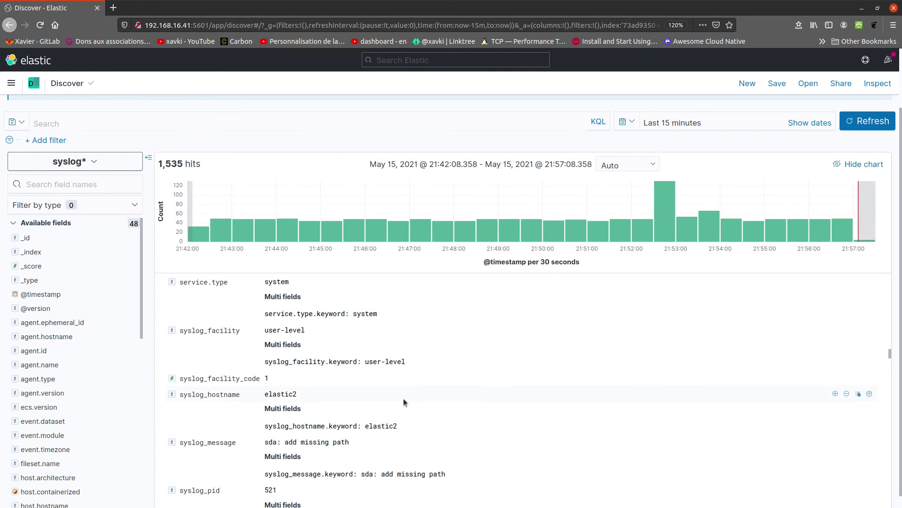
{"action": "scroll", "coordinate": [404, 399], "scroll_direction": "up", "scroll_amount": 1}
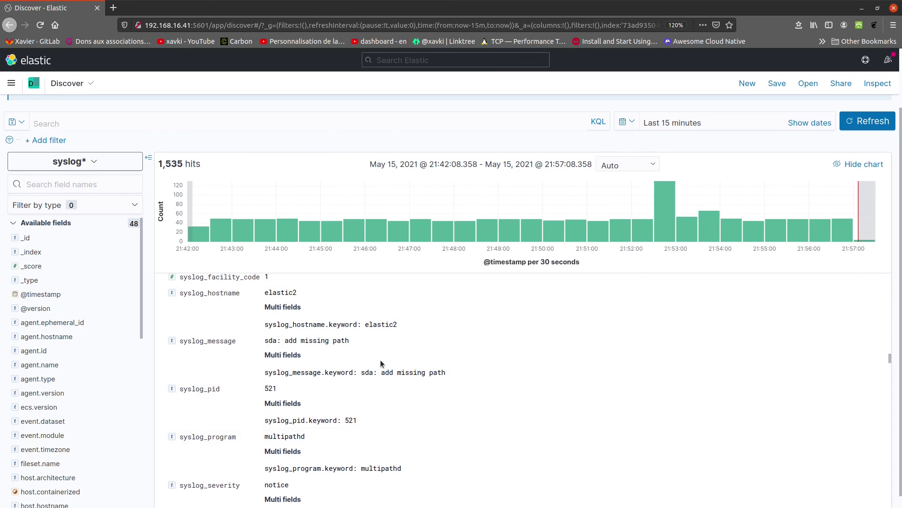
{"action": "left_click_drag", "start_coordinate": [374, 340], "coordinate": [264, 341]}
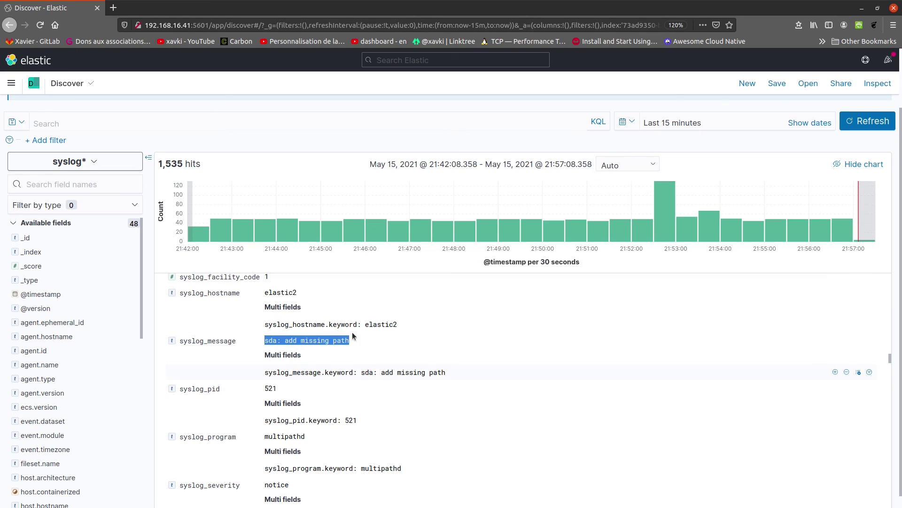
{"action": "mouse_move", "coordinate": [843, 226]}
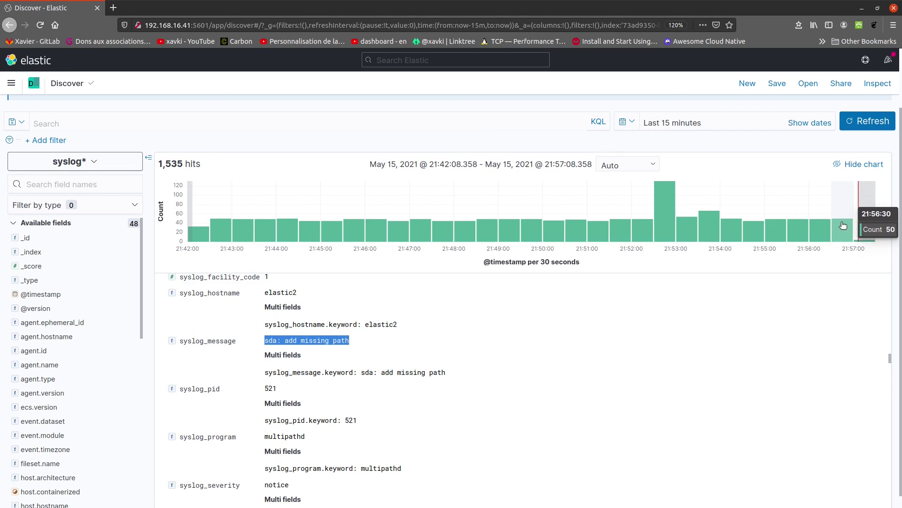